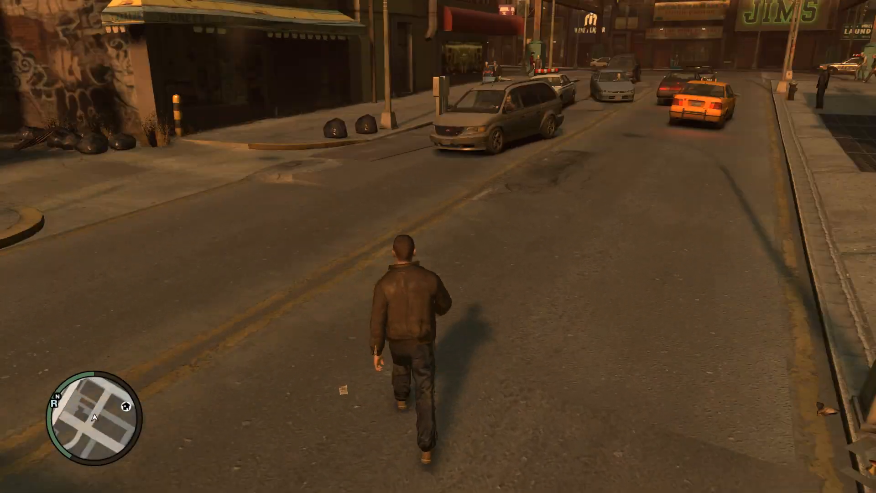
key(w)
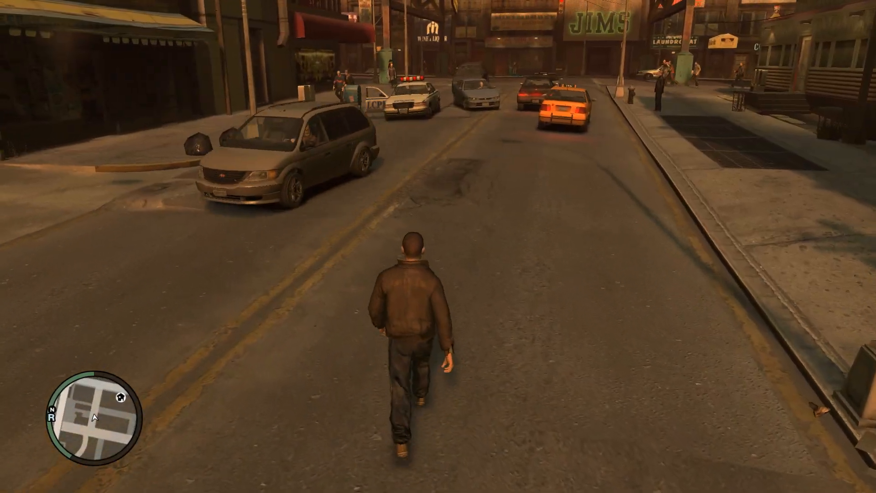
key(d)
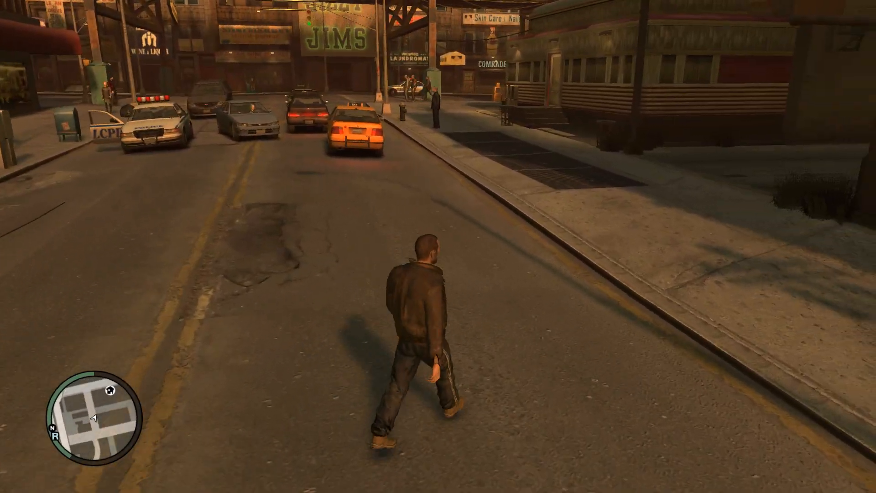
key(w)
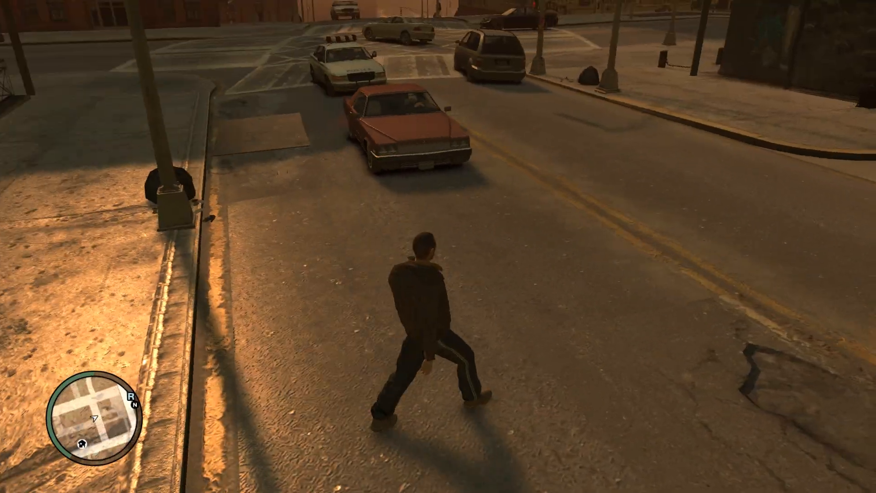
key(w)
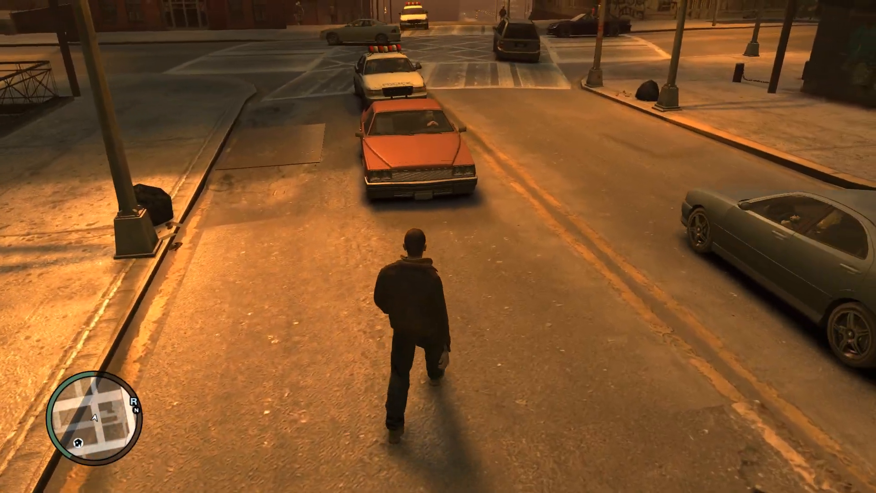
key(w)
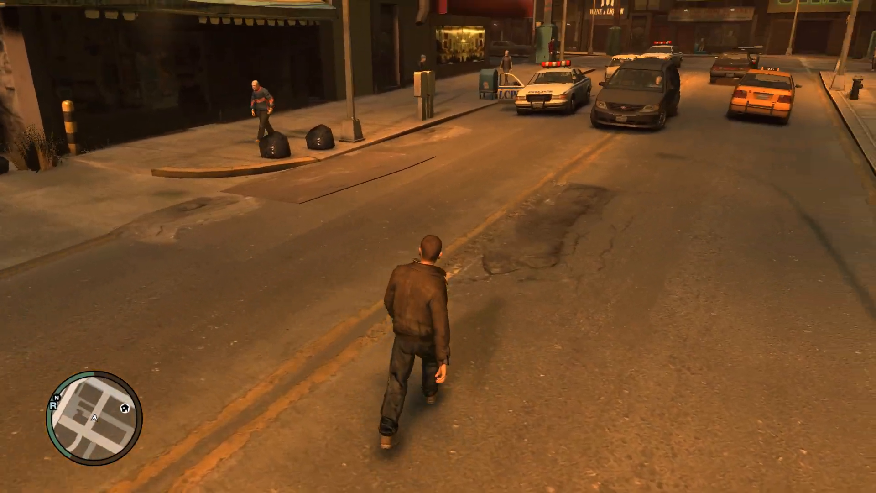
key(w)
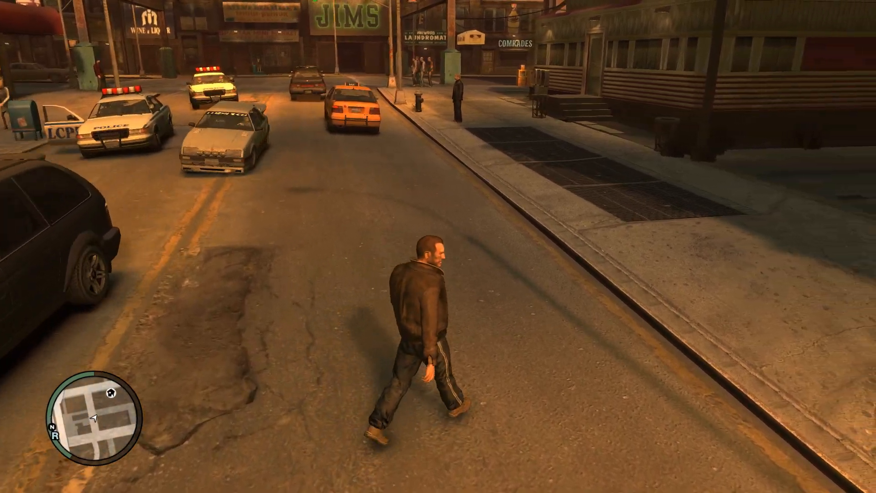
key(w)
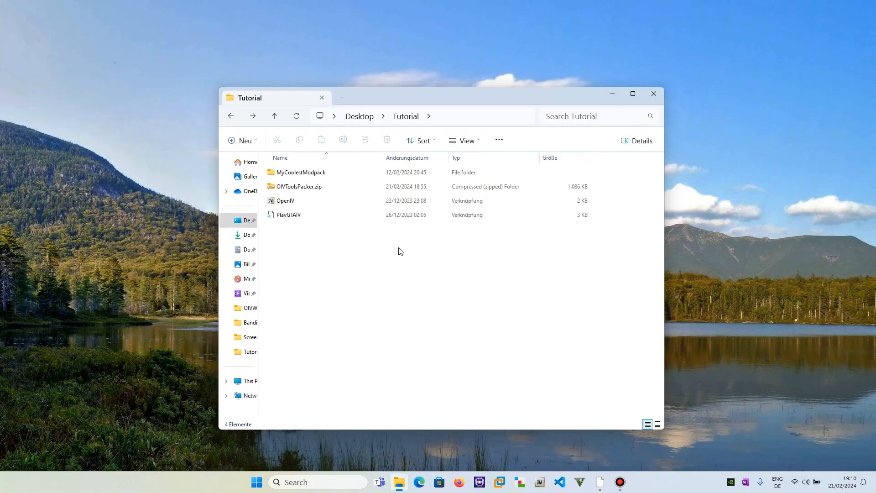
drag(454, 266, 301, 171)
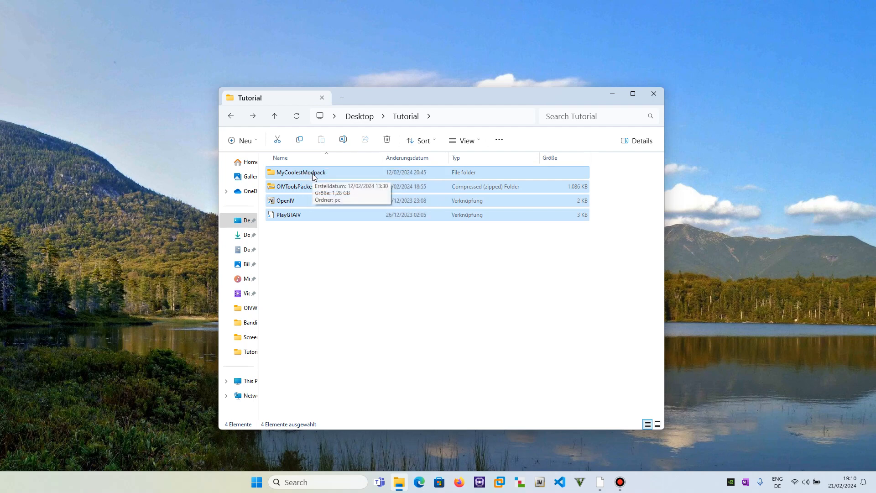
drag(626, 255, 259, 158)
click(366, 268)
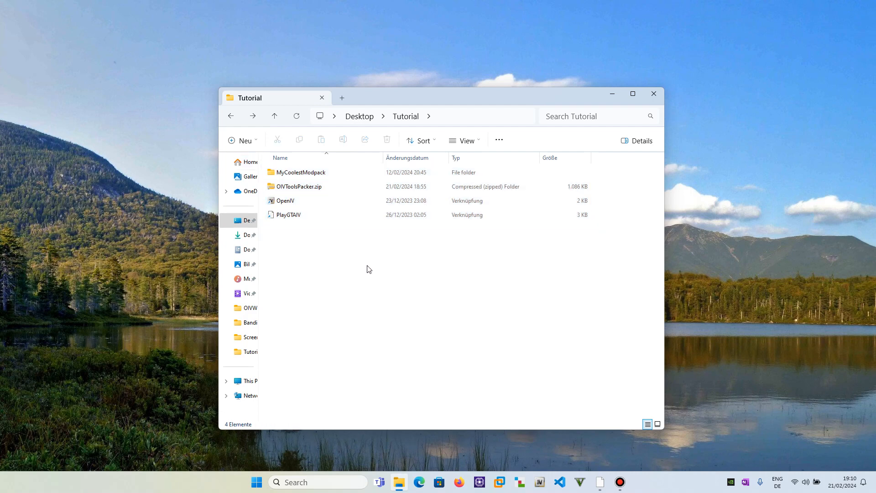
Launch OpenIV and arrange its game selection window beside the Tutorial folder window without overlap
click(538, 487)
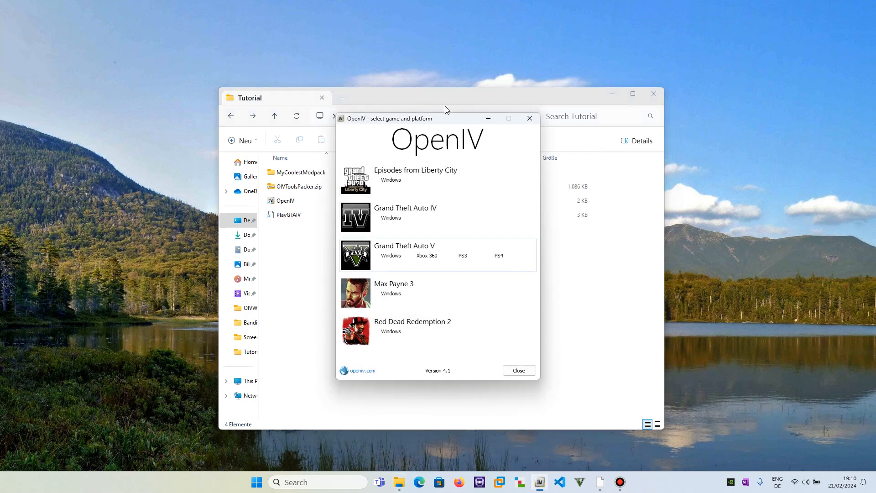
drag(449, 119, 720, 108)
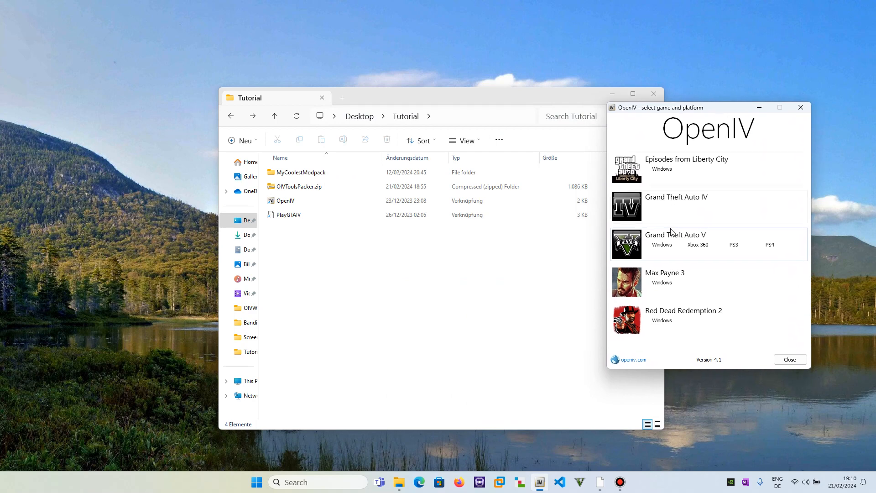
drag(504, 101, 412, 74)
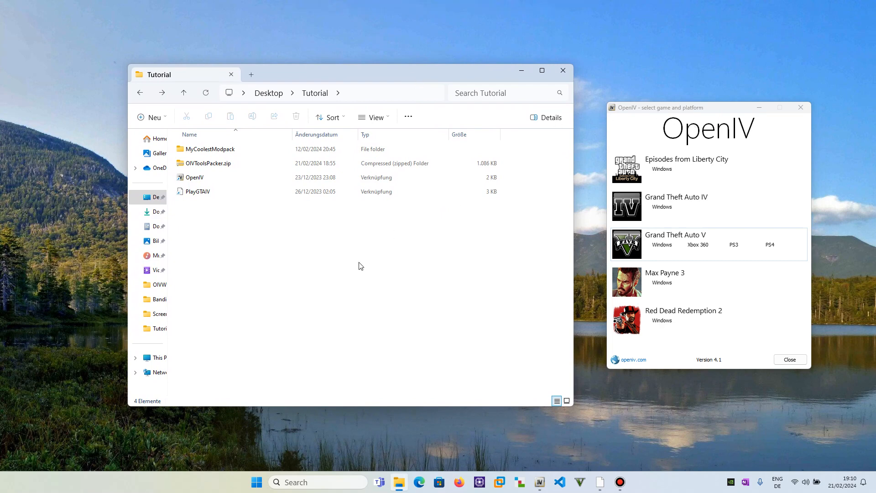
Launch OpenIV Package Creator, dismiss its startup notice and choose Grand Theft Auto IV as the supported game
click(521, 482)
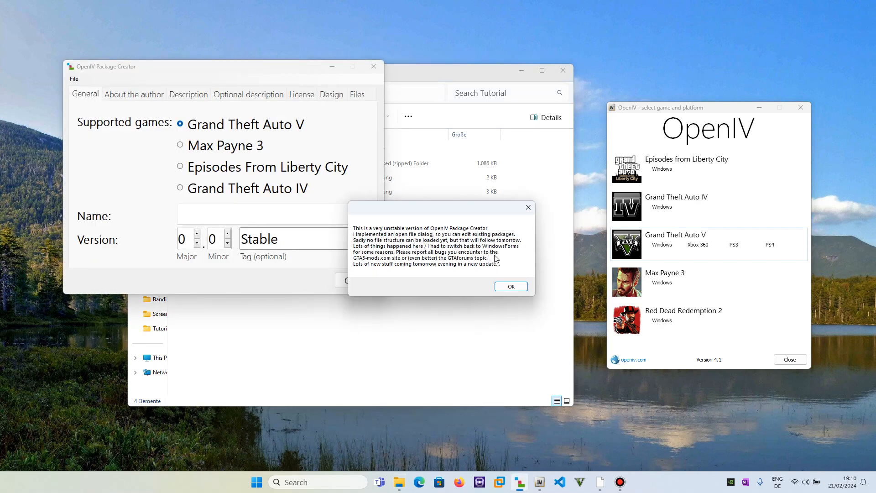
click(503, 290)
drag(178, 66, 317, 114)
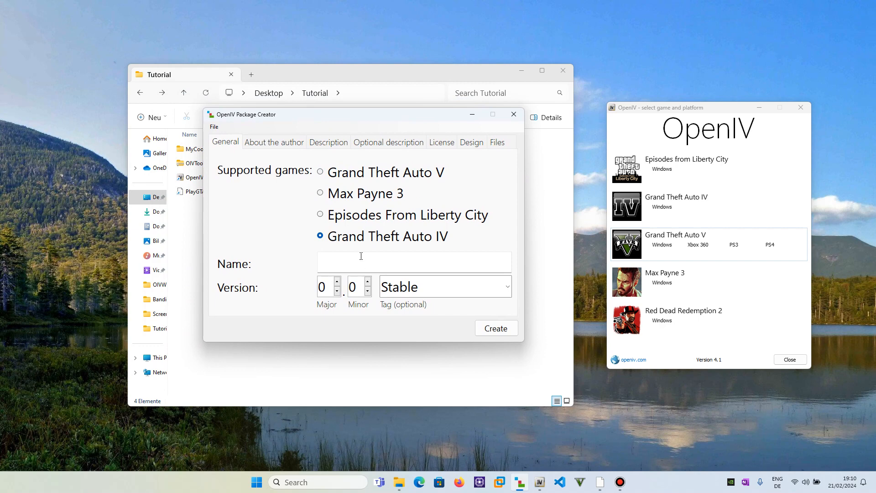
Look through the package creator's author details, description and package file settings
click(285, 143)
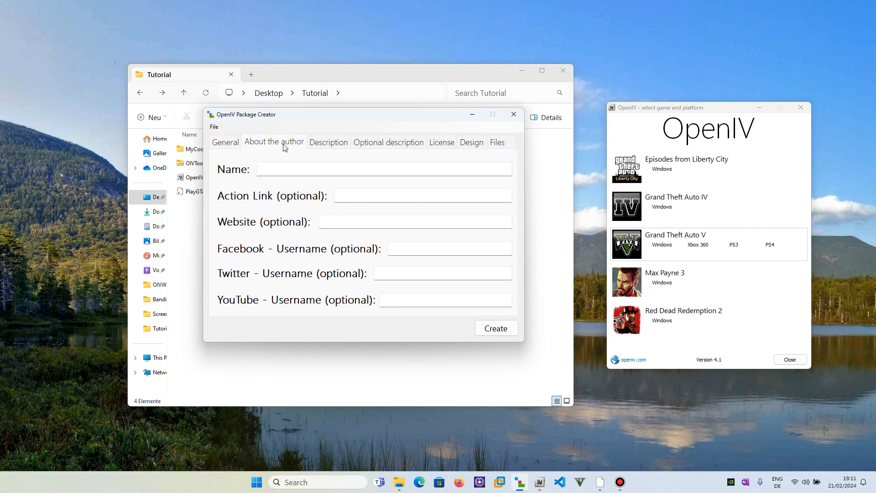
click(323, 145)
click(497, 142)
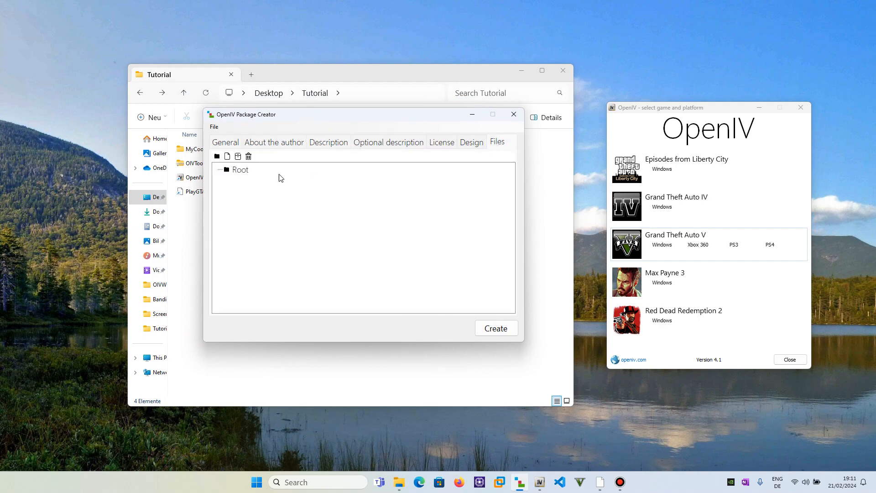
Browse the Setup .oiv files in the Unmerged folder as new package files, then cancel without adding any
click(228, 156)
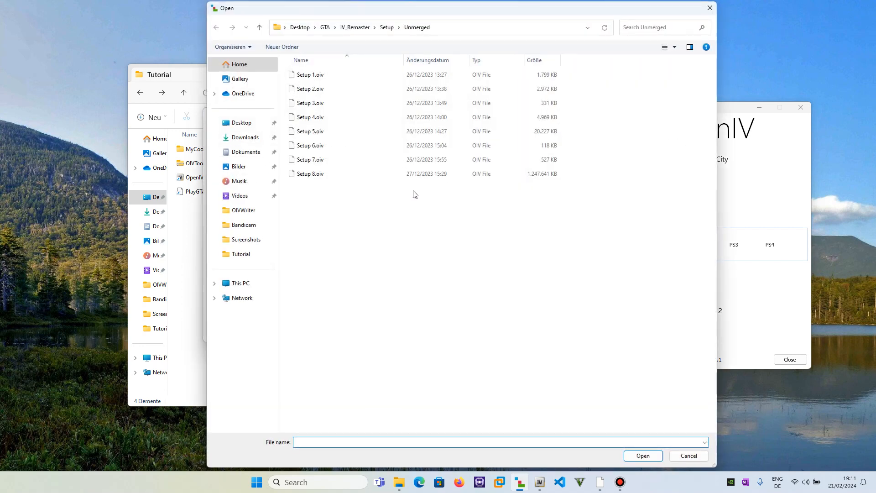
click(710, 6)
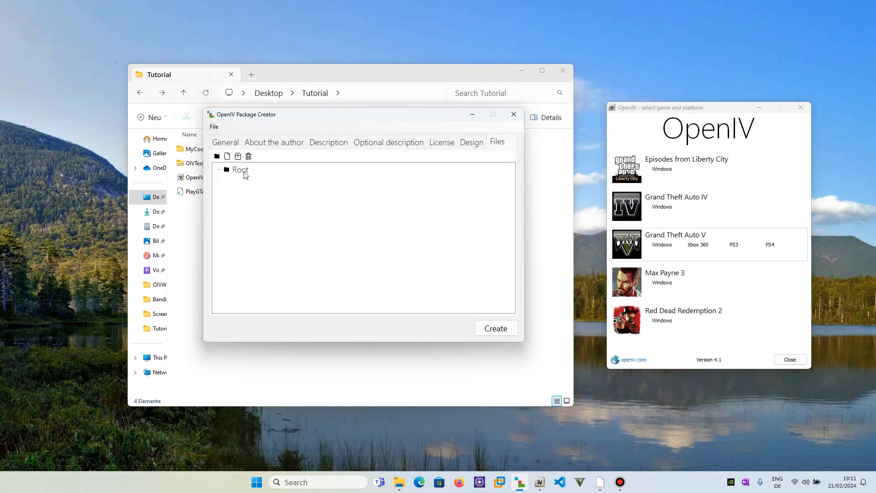
click(229, 156)
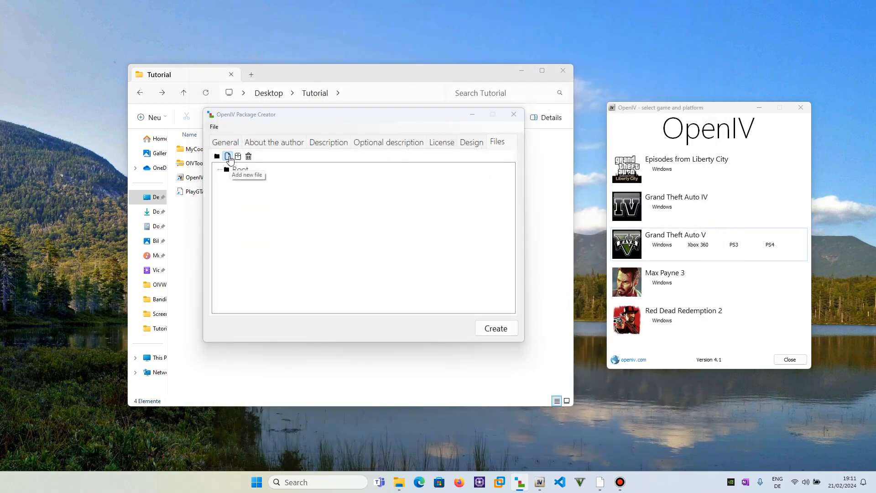
click(325, 174)
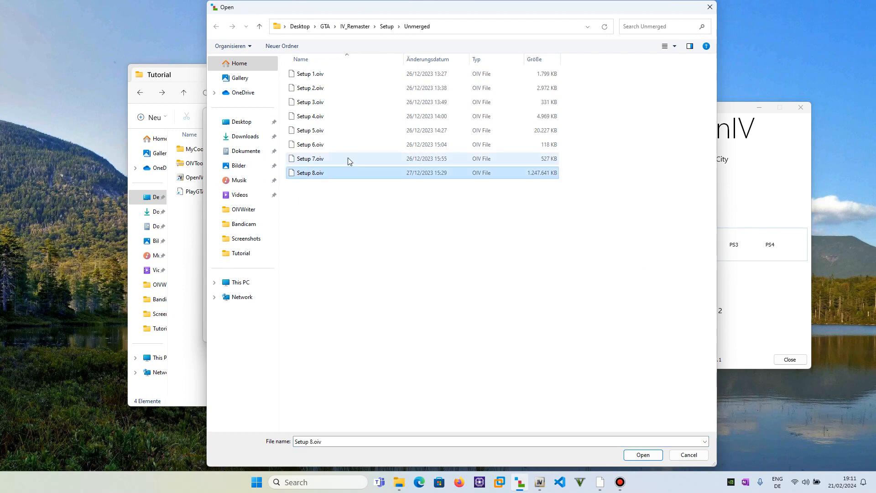
click(347, 159)
click(343, 145)
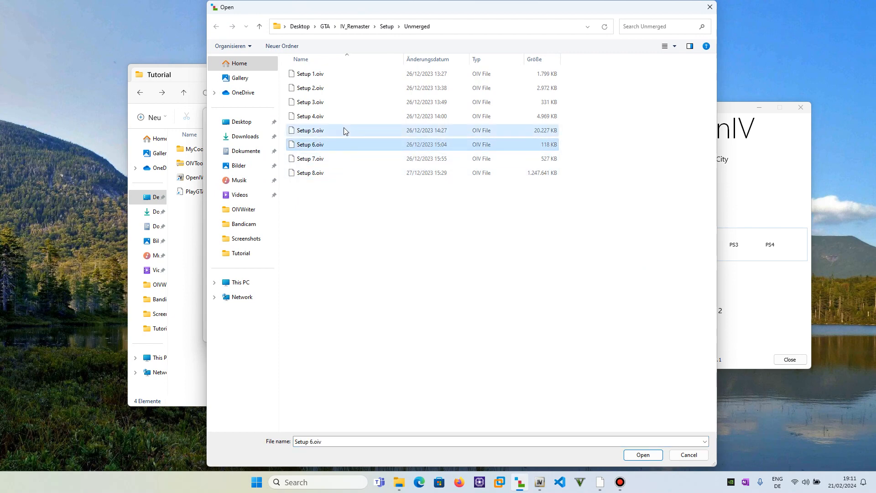
click(345, 130)
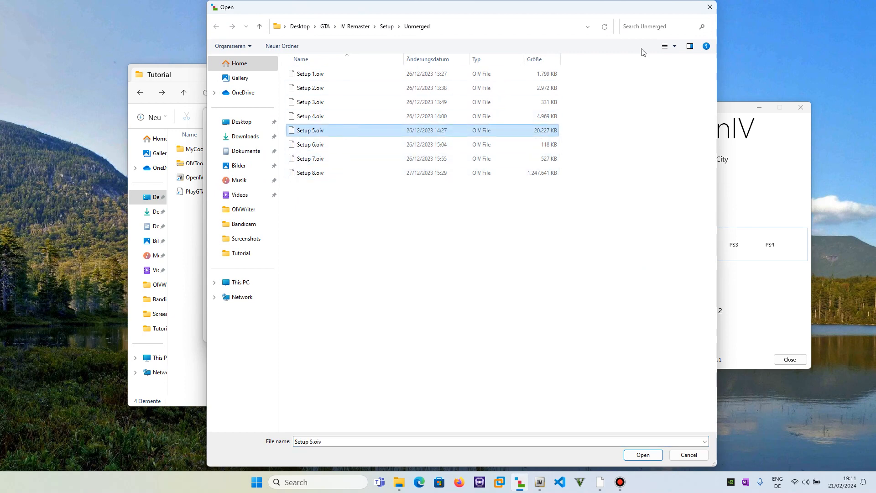
click(710, 7)
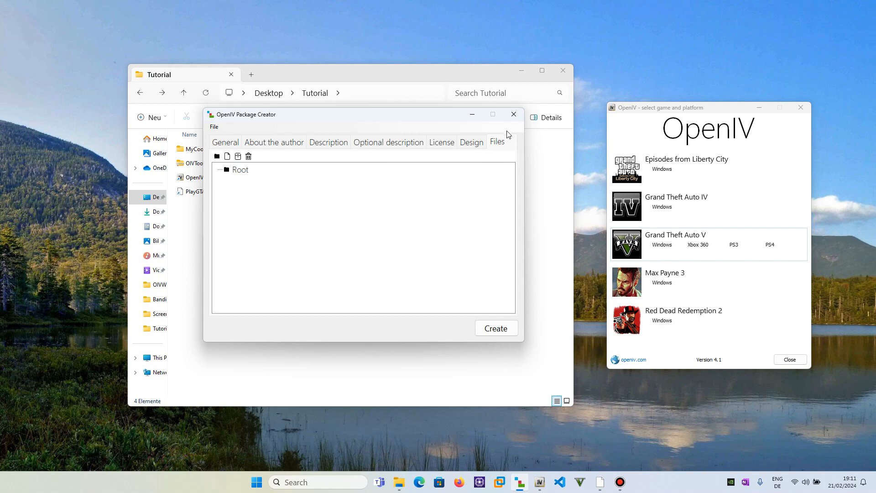
Return to the package's general settings, close OpenIV Package Creator and dismiss the Apple Software Update window
click(230, 150)
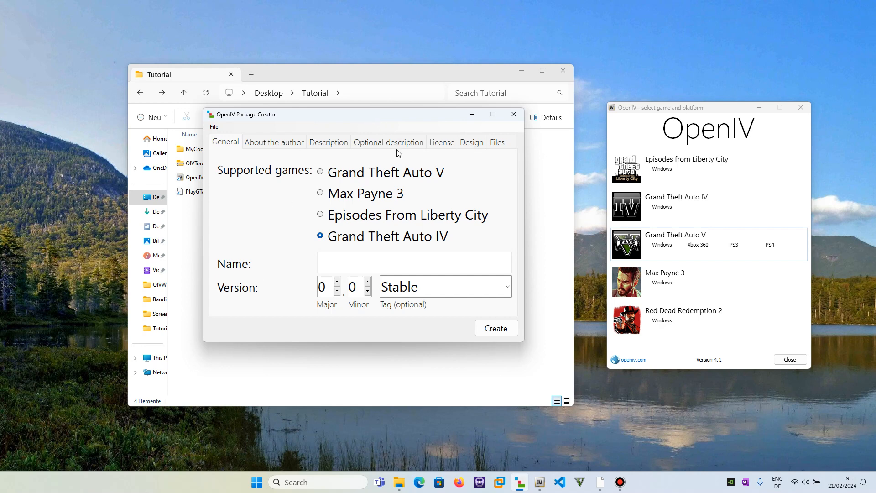
click(514, 117)
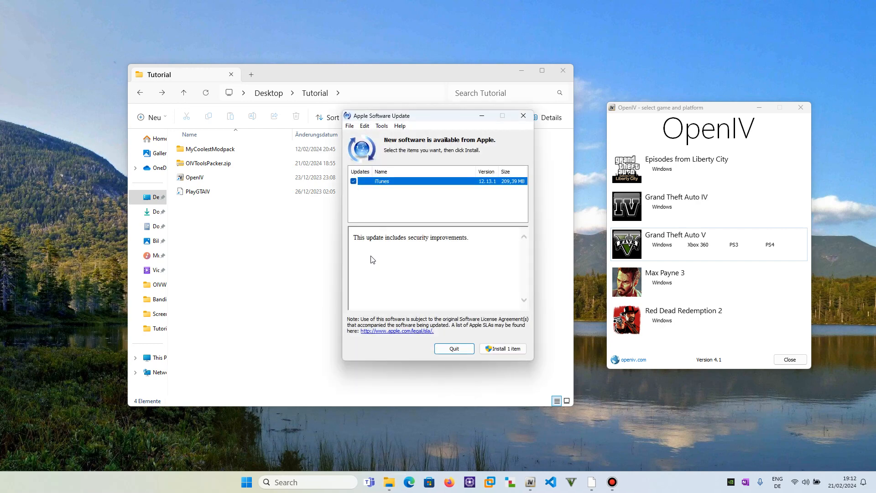
click(524, 115)
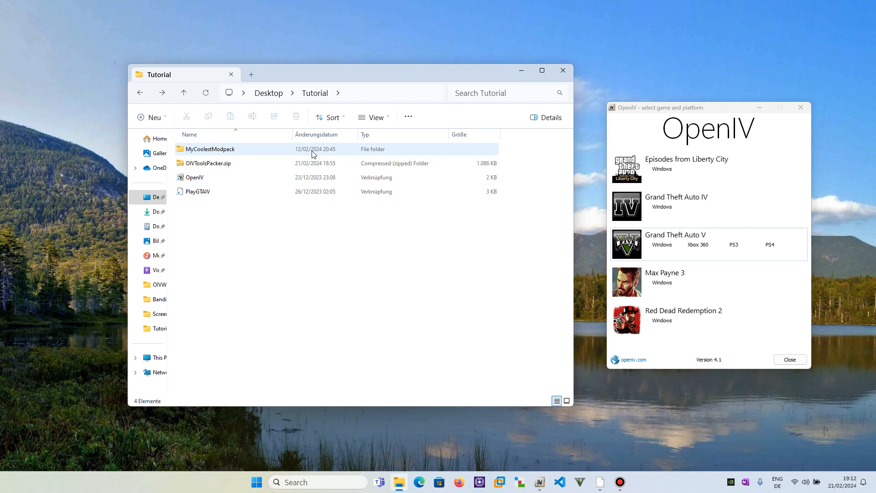
Open the MyCoolestModpack folder and go down through pc and data to its maps folder
click(232, 152)
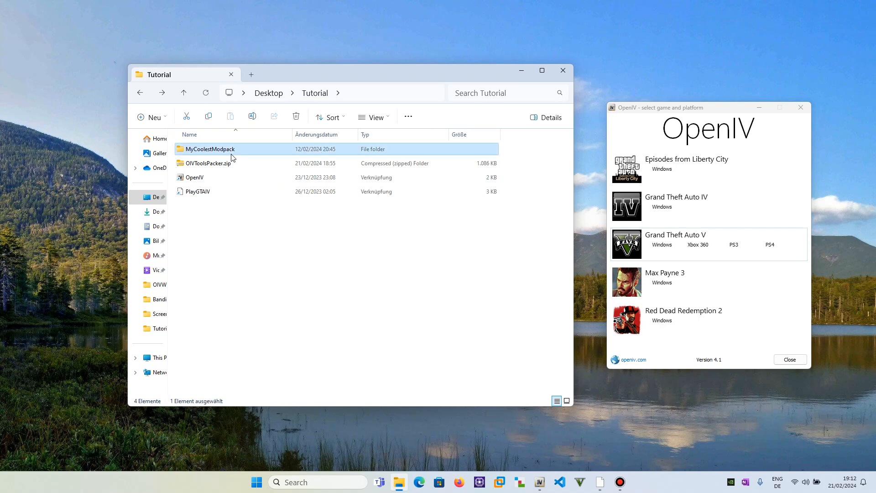
double_click(259, 154)
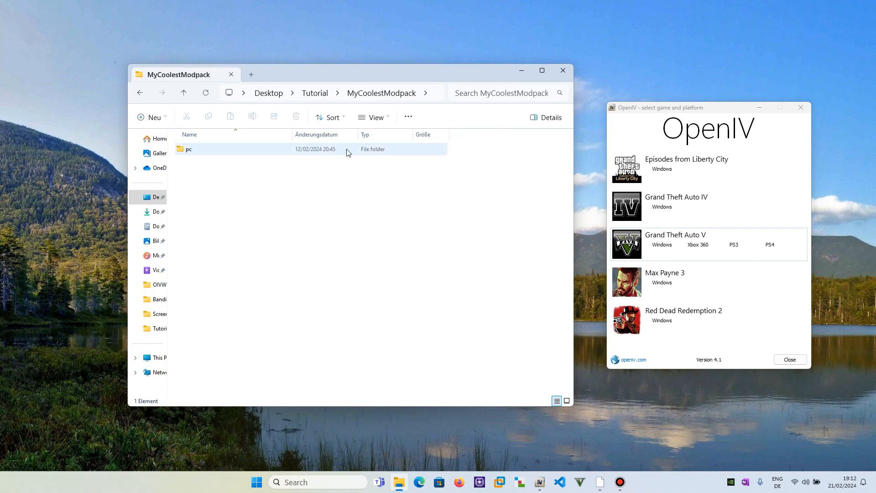
drag(482, 210, 329, 152)
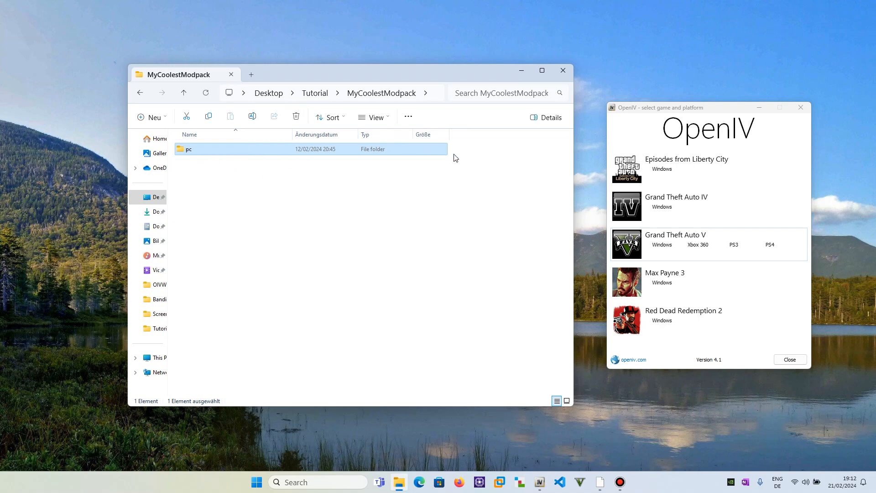
drag(491, 174, 190, 121)
click(341, 189)
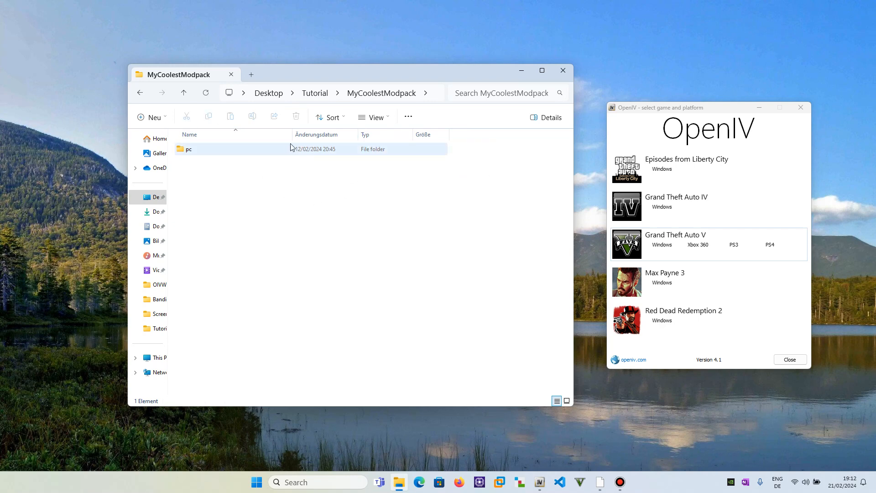
double_click(212, 152)
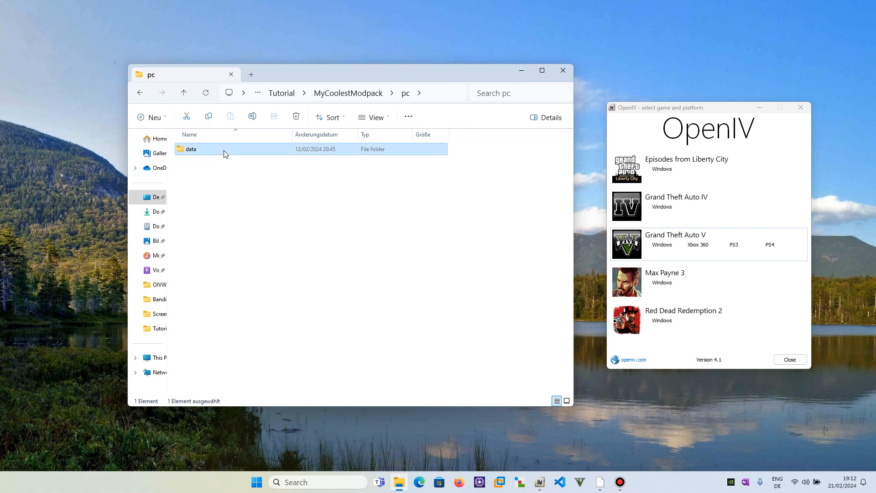
double_click(222, 151)
double_click(218, 163)
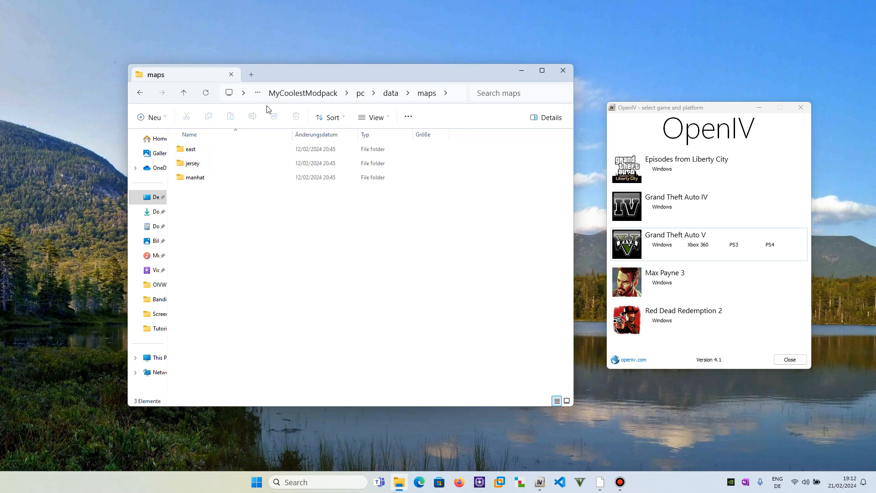
Open the east folder inside maps and select all of its .img folders
drag(484, 238, 153, 129)
click(308, 228)
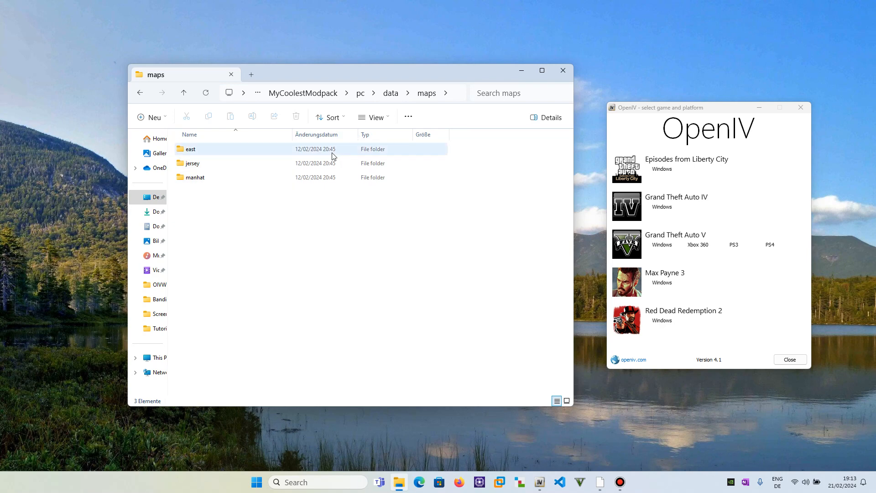
double_click(199, 152)
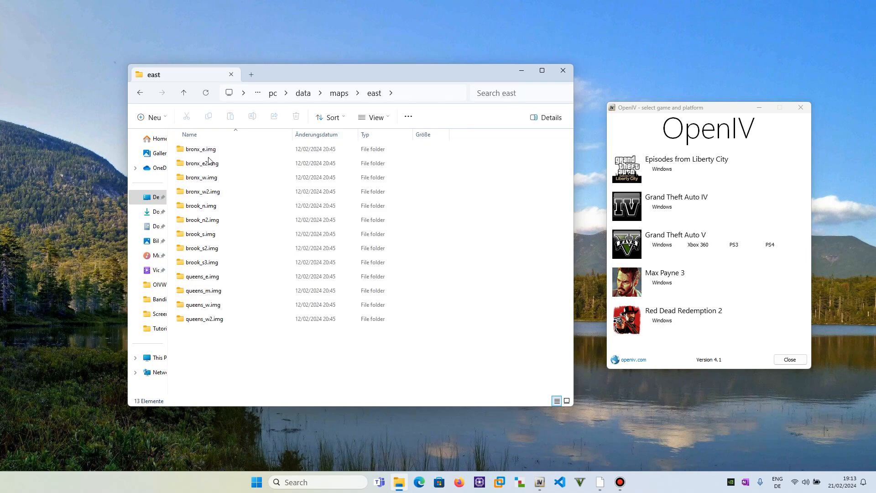
drag(473, 357, 129, 95)
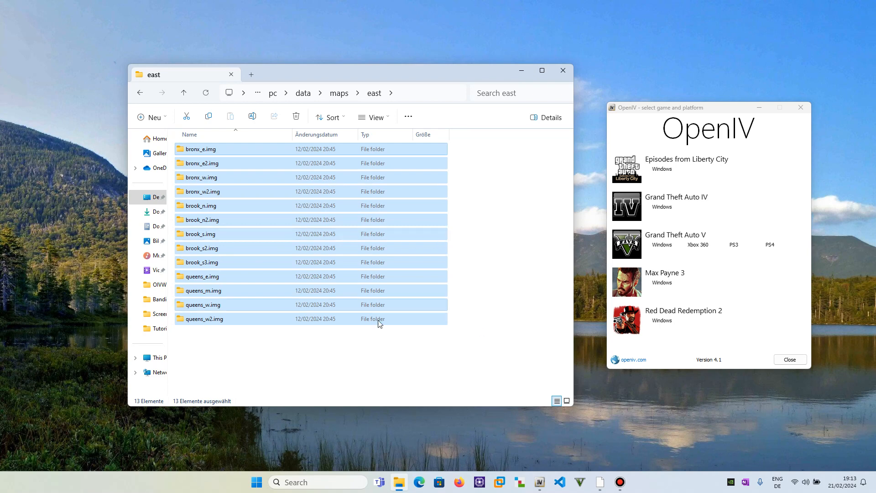
Switch to OpenIV, load Grand Theft Auto IV for Windows and place its window beside the modpack folder
click(451, 259)
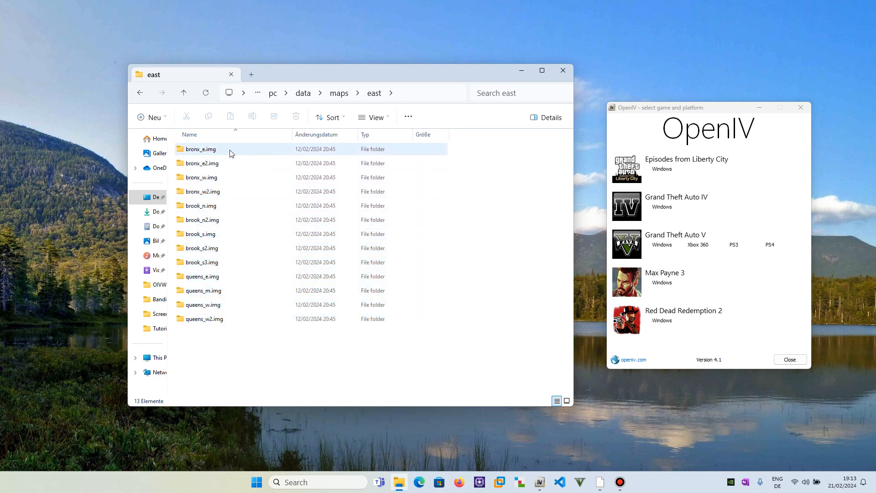
click(709, 206)
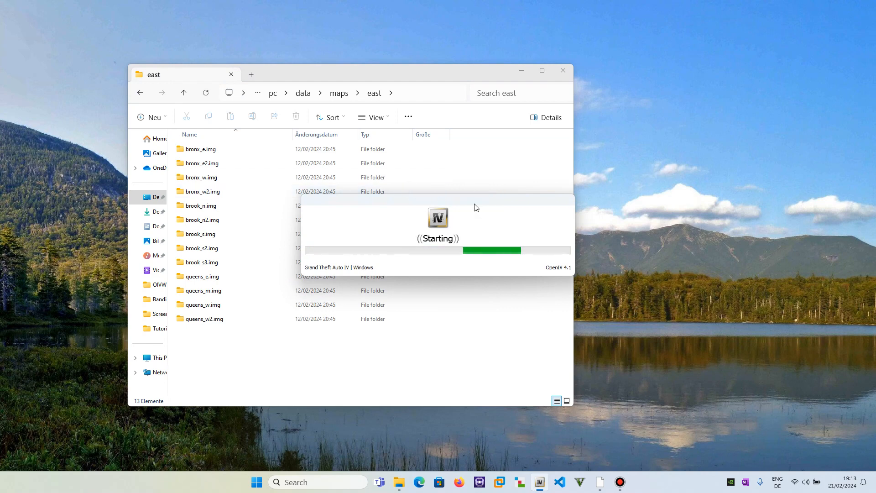
drag(492, 138, 643, 125)
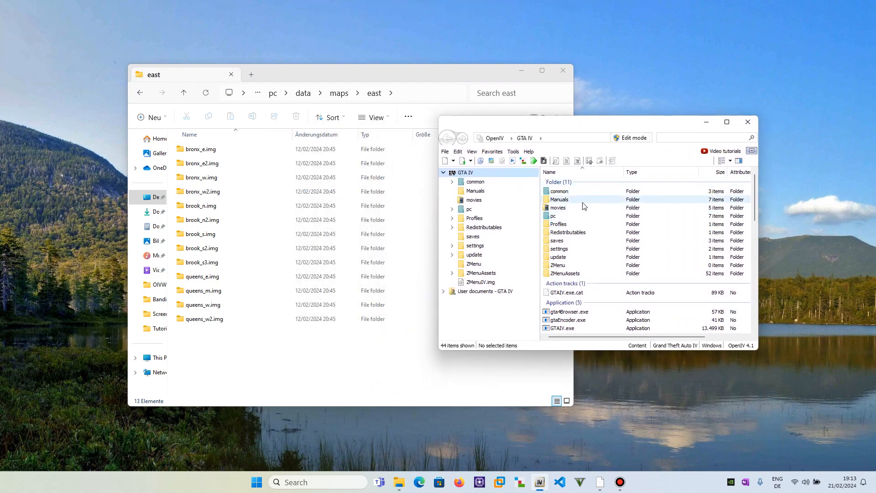
Go down through pc, data, maps and east in the GTA IV game files and open the bronx_e.img archive
double_click(555, 217)
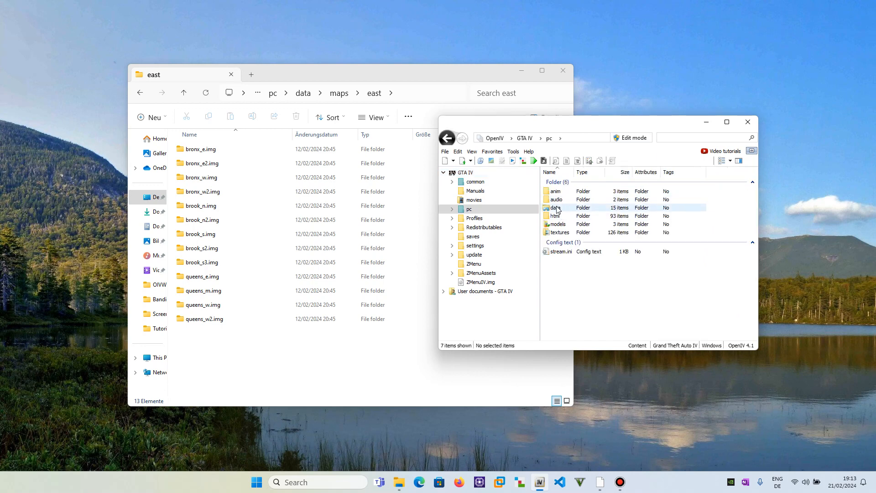
double_click(565, 208)
double_click(561, 212)
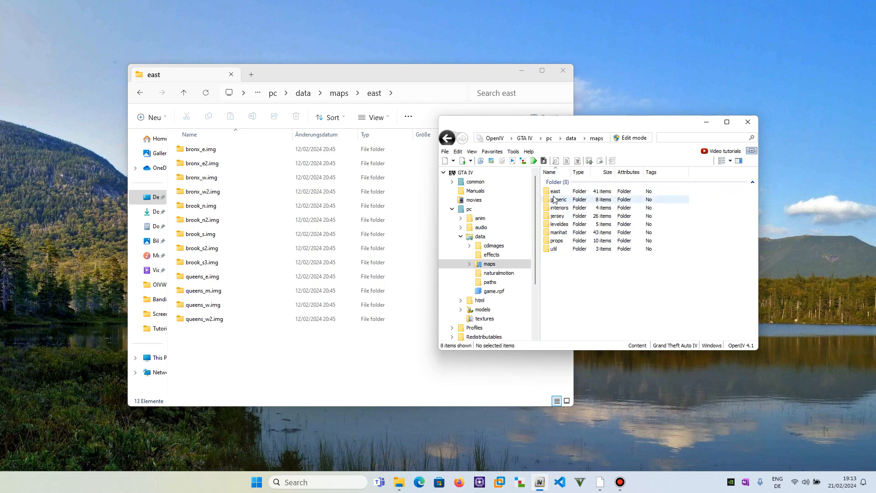
double_click(562, 193)
scroll(573, 211, down, 3)
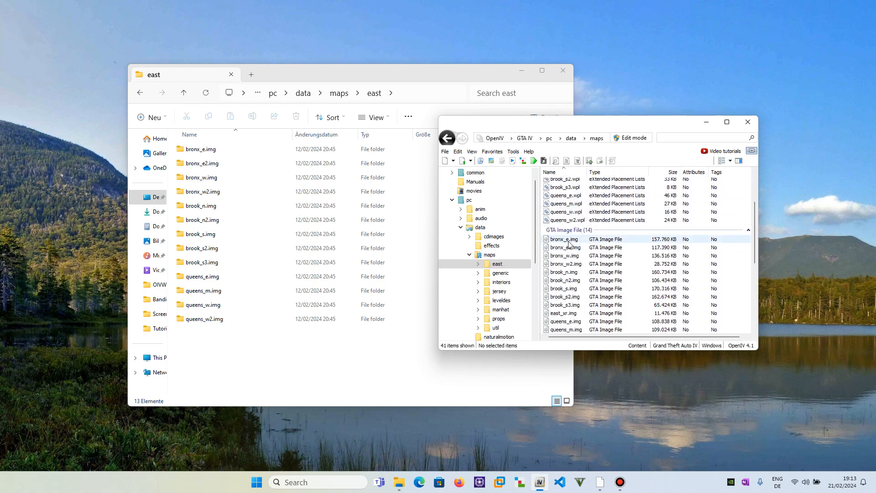
double_click(568, 242)
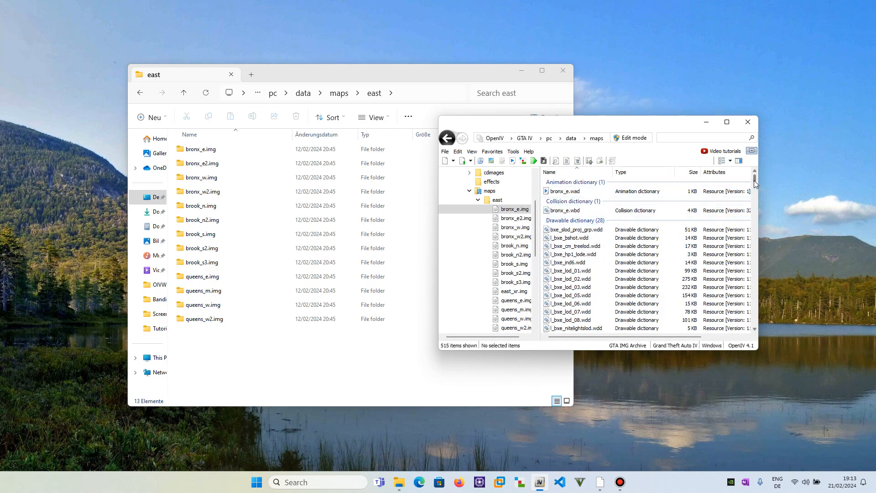
mouse_move(757, 179)
mouse_down()
mouse_move(758, 313)
mouse_move(766, 153)
mouse_move(768, 252)
mouse_move(763, 172)
mouse_up()
Arrange both windows side by side, open the modpack's bronx_e.img folder in File Explorer and select its files
drag(327, 82, 254, 99)
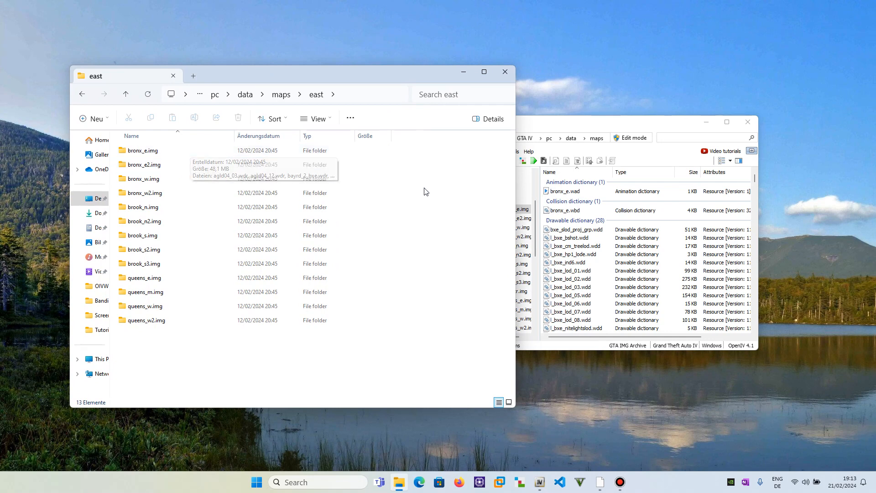
drag(615, 126, 616, 151)
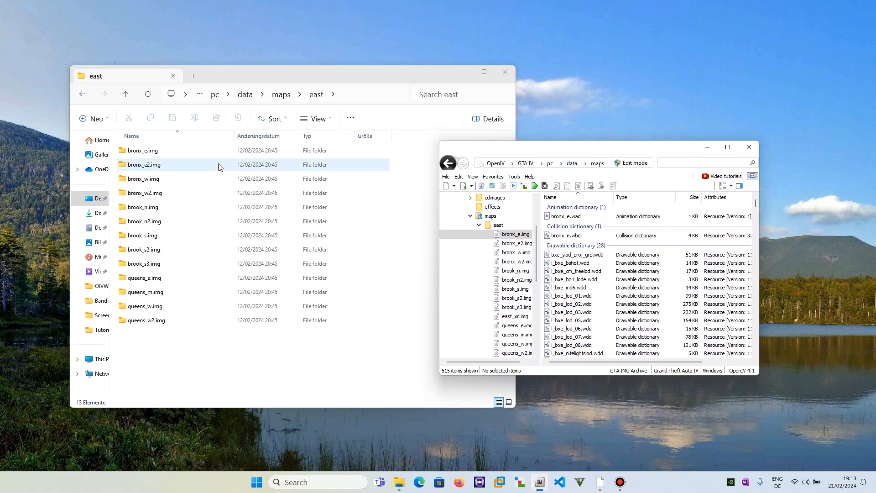
click(167, 156)
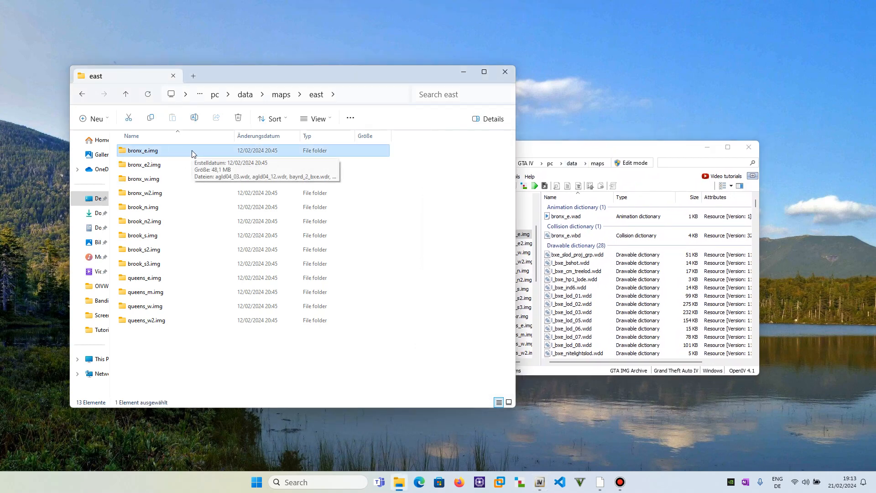
double_click(193, 152)
drag(436, 149, 332, 424)
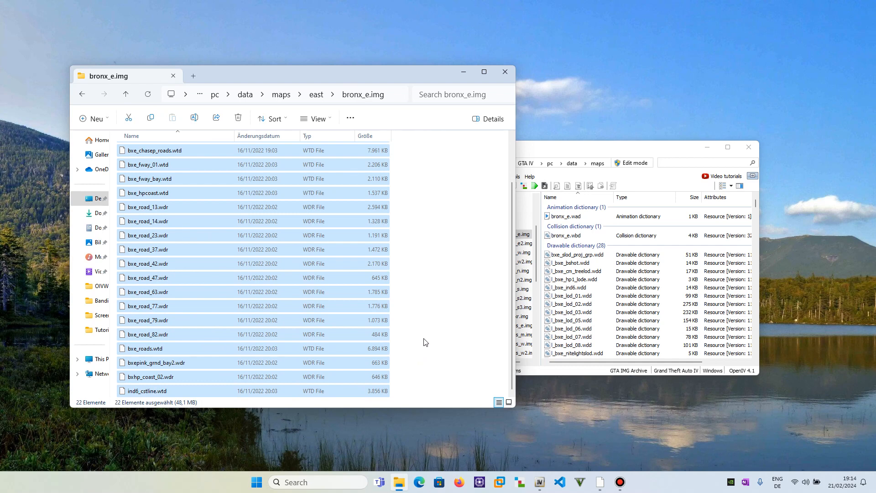
Look through the .wdr and .wtd files in the modpack's bronx_e.img folder, including bxe_fway_01.wtd
click(420, 287)
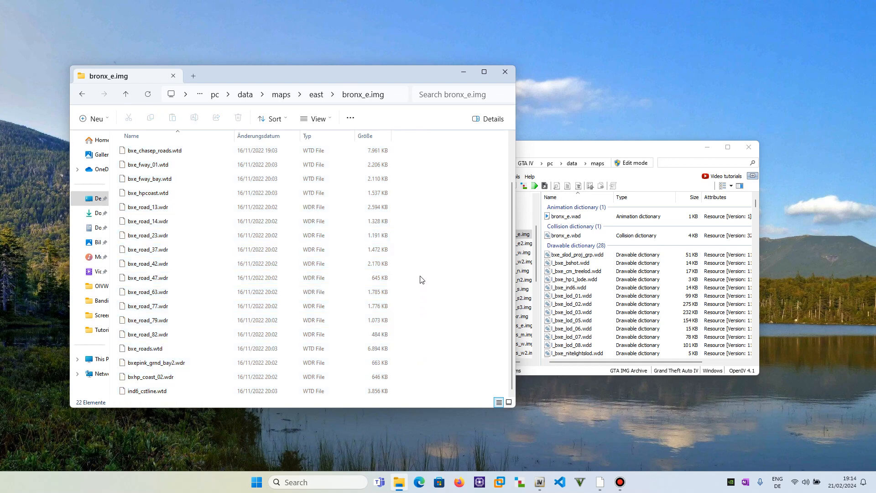
scroll(417, 246, up, 2)
scroll(437, 200, down, 2)
drag(410, 397, 445, 170)
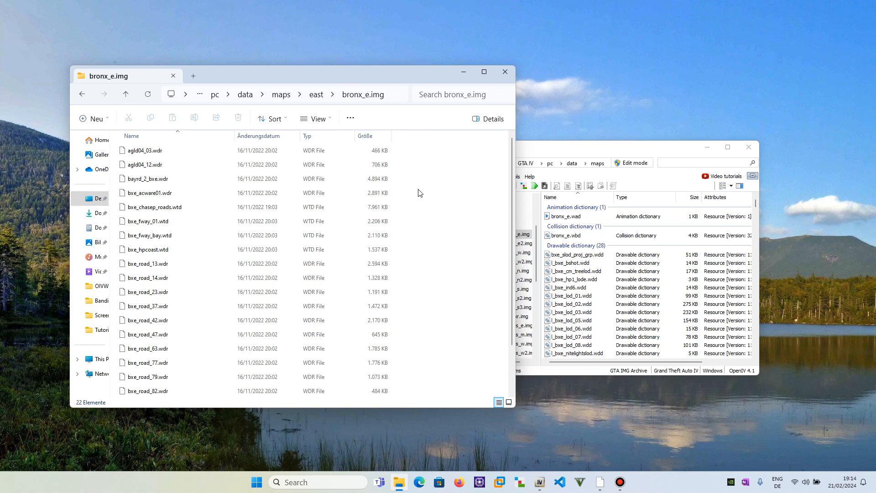
drag(404, 223, 206, 231)
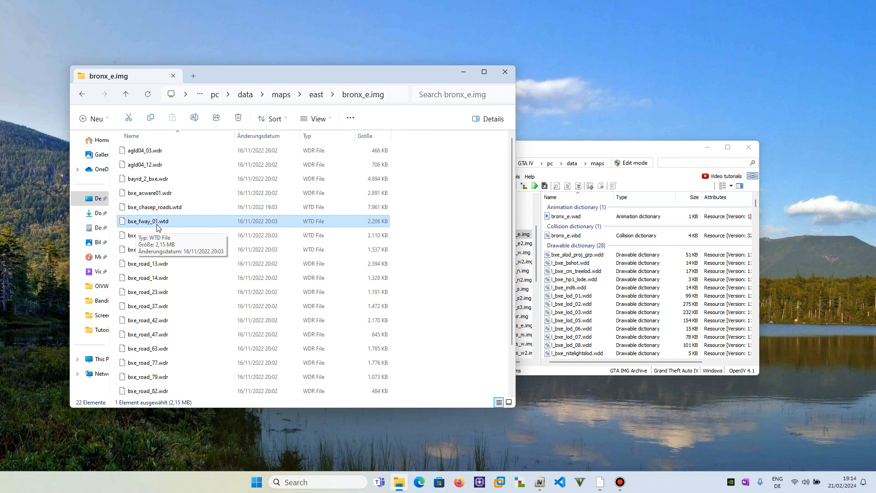
click(407, 221)
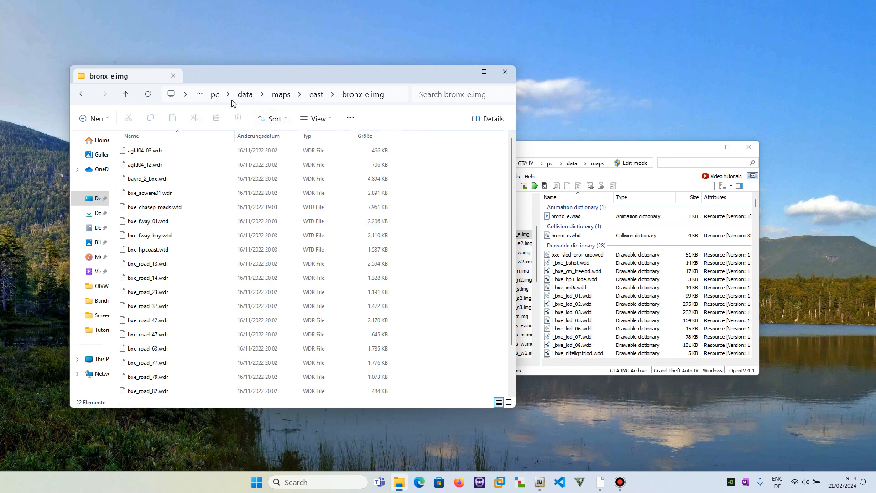
Go back to the MyCoolestModpack folder and open cdimages through pc and data to inspect the gtxd.img file
click(216, 95)
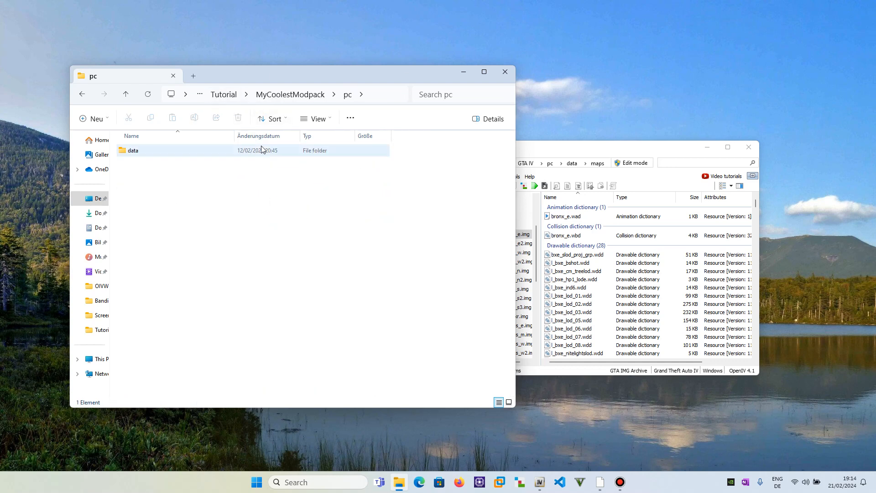
click(296, 96)
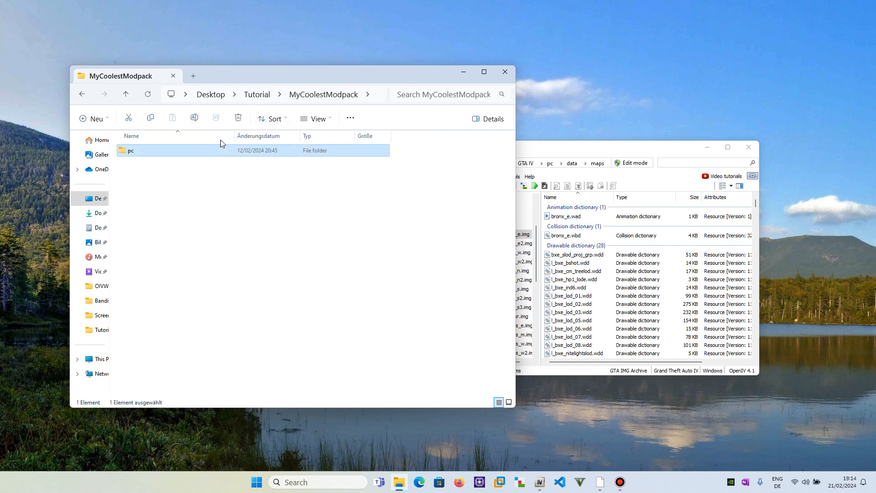
double_click(200, 150)
double_click(201, 150)
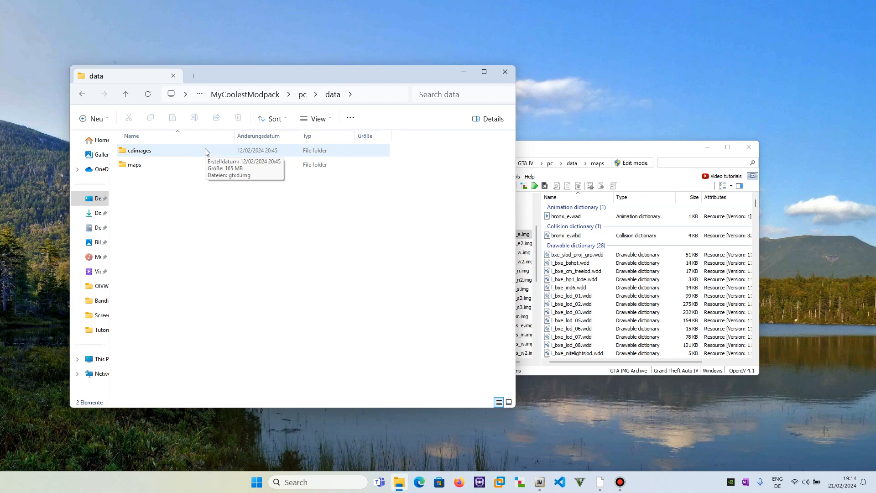
double_click(205, 151)
drag(446, 182, 72, 131)
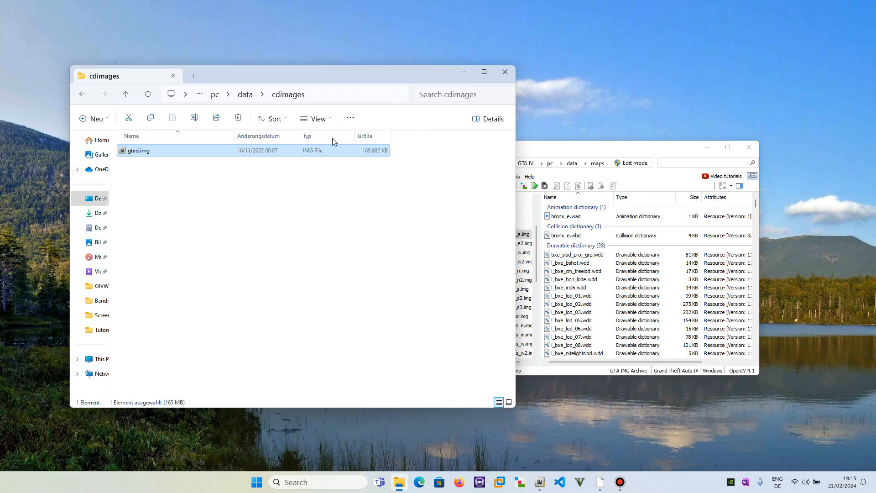
drag(420, 182, 45, 87)
Try to create a folder named gtxd.img beside the existing file in cdimages, and delete the new folder
right_click(321, 181)
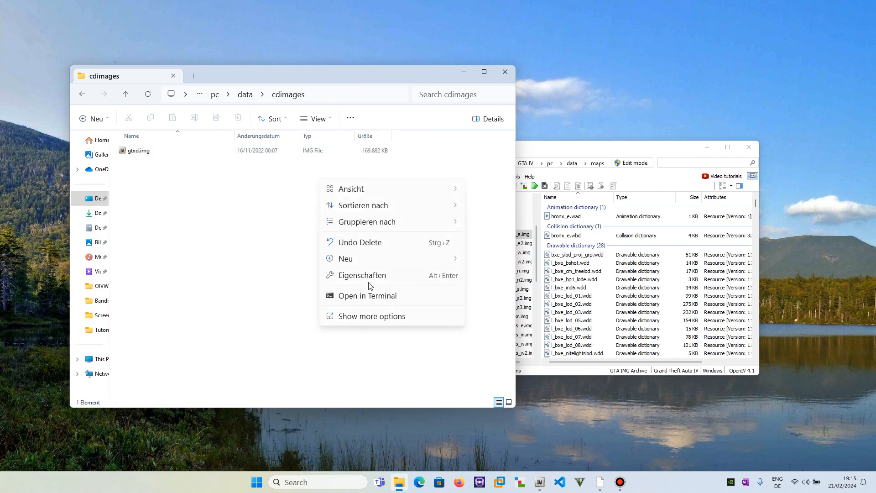
mouse_move(394, 262)
click(502, 258)
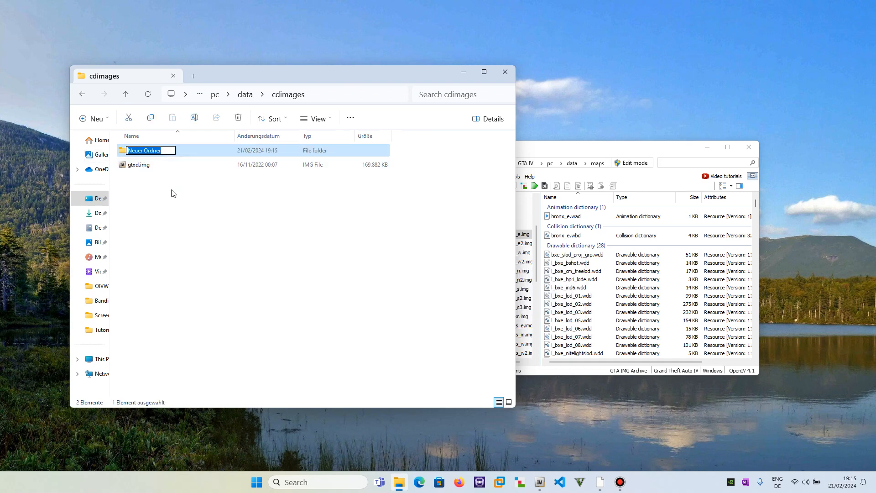
text(gtxd.img)
key(Return)
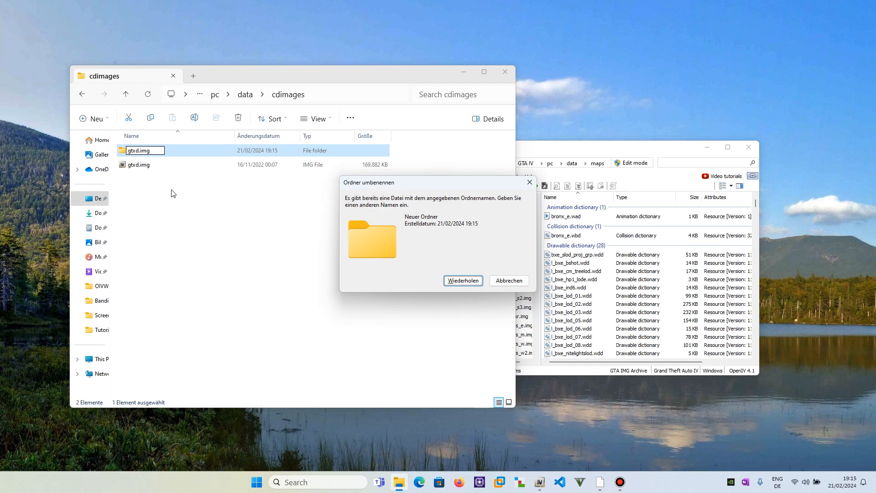
key(Escape)
key(Delete)
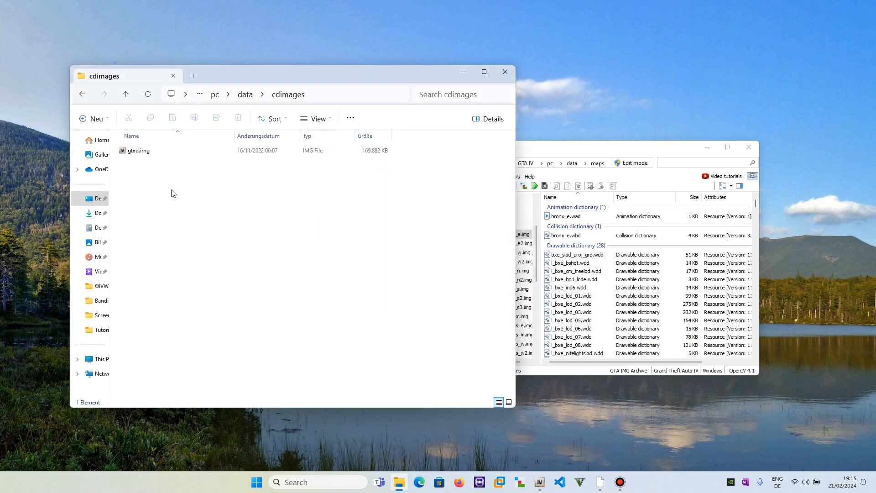
Go back up from cdimages through pc and MyCoolestModpack to the Tutorial folder
drag(429, 272, 126, 93)
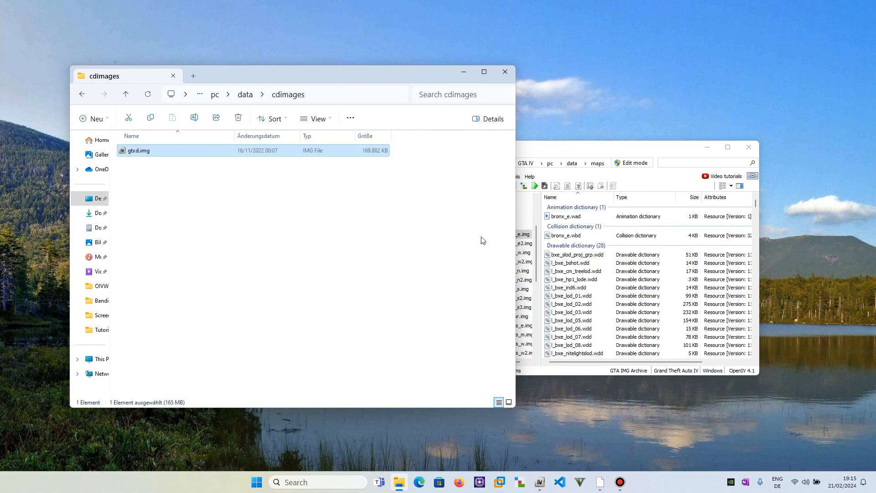
click(482, 236)
click(215, 94)
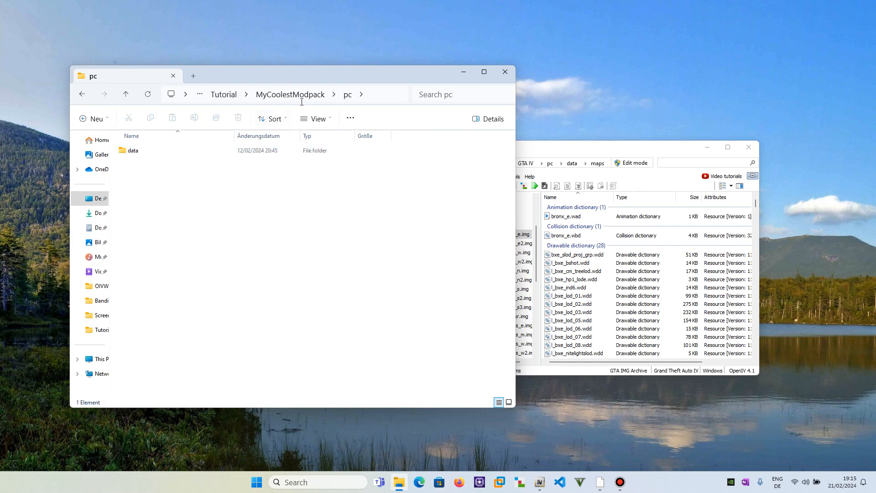
click(306, 94)
click(313, 208)
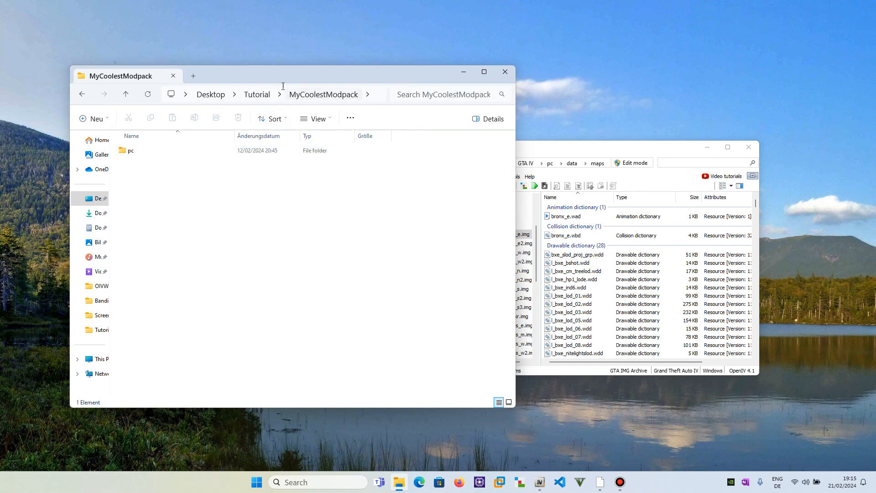
click(256, 95)
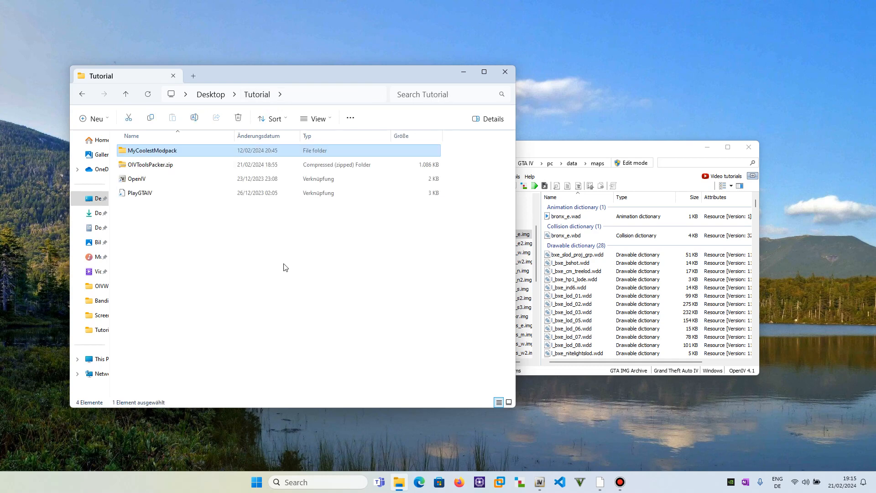
click(375, 232)
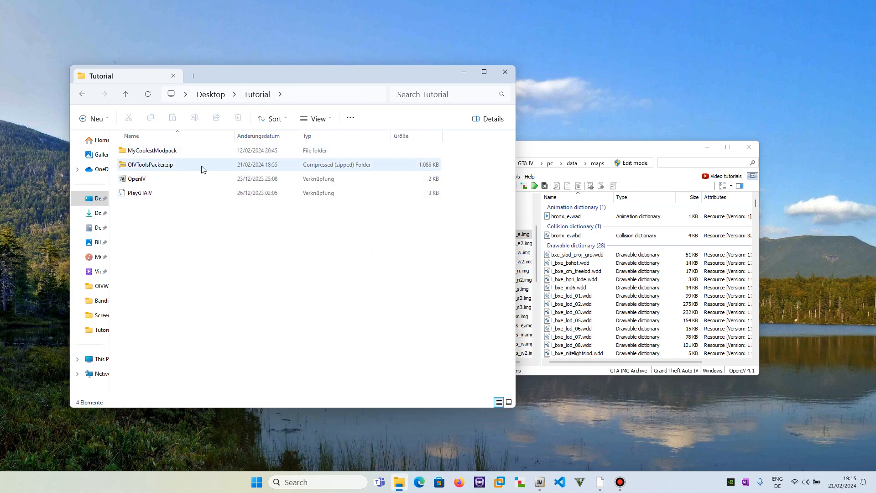
Extract OIVToolsPacker.zip to an OIVToolsPacker folder inside Tutorial, close the extracted files' window and select the new folder
click(249, 169)
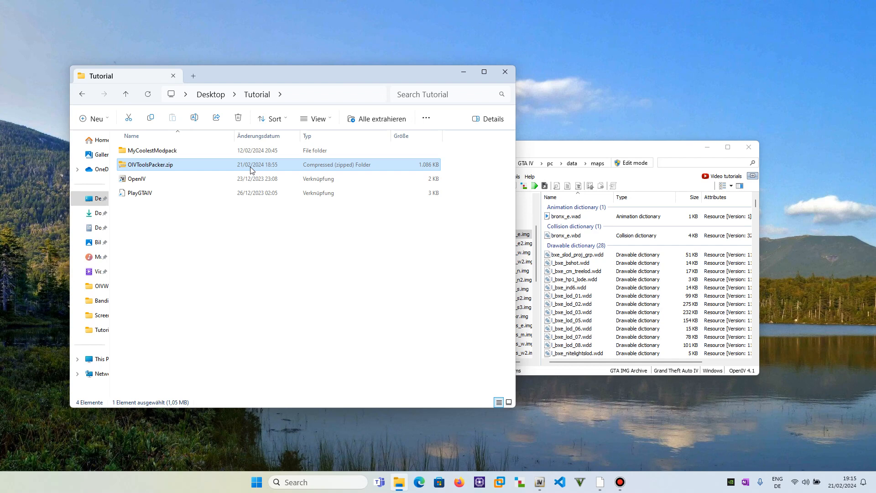
drag(453, 163, 129, 167)
right_click(186, 165)
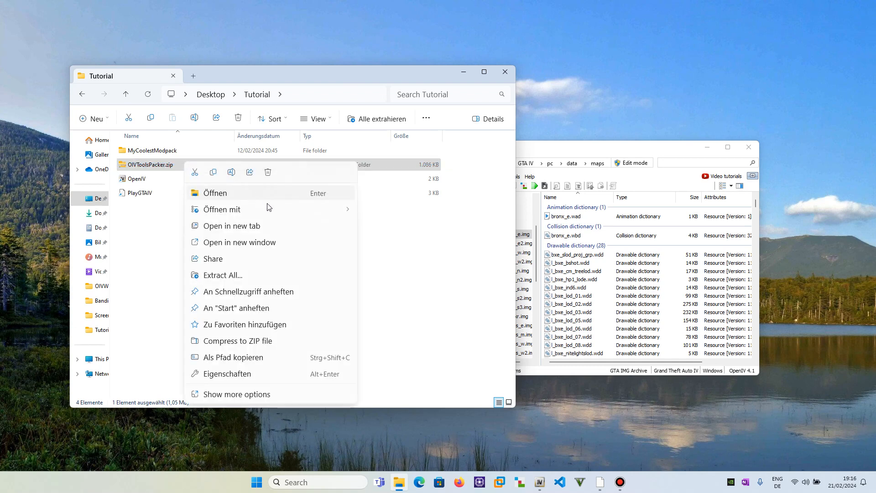
click(231, 276)
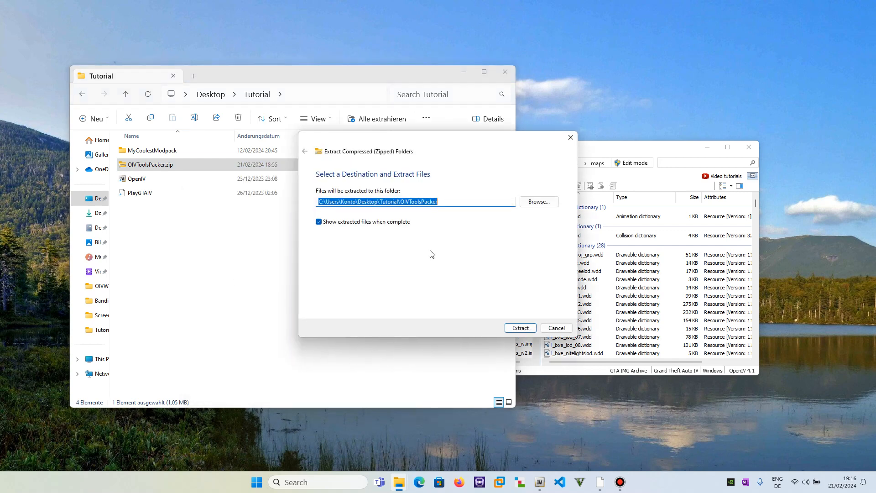
click(520, 328)
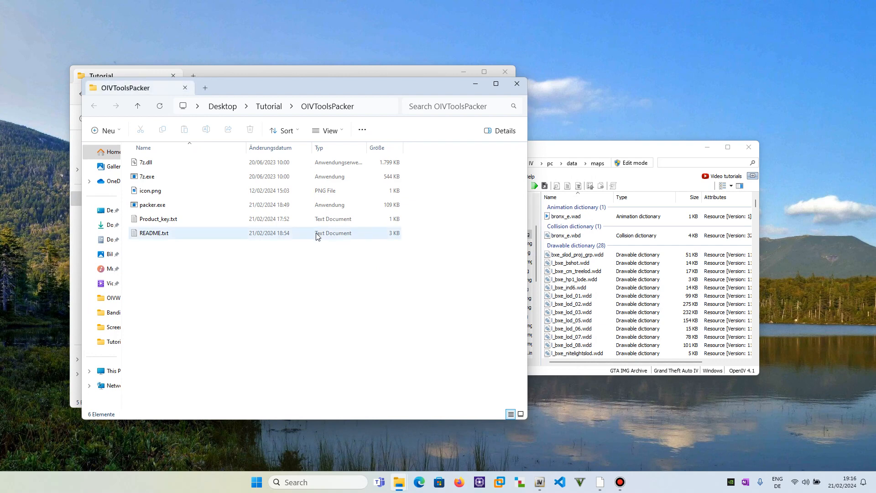
click(517, 84)
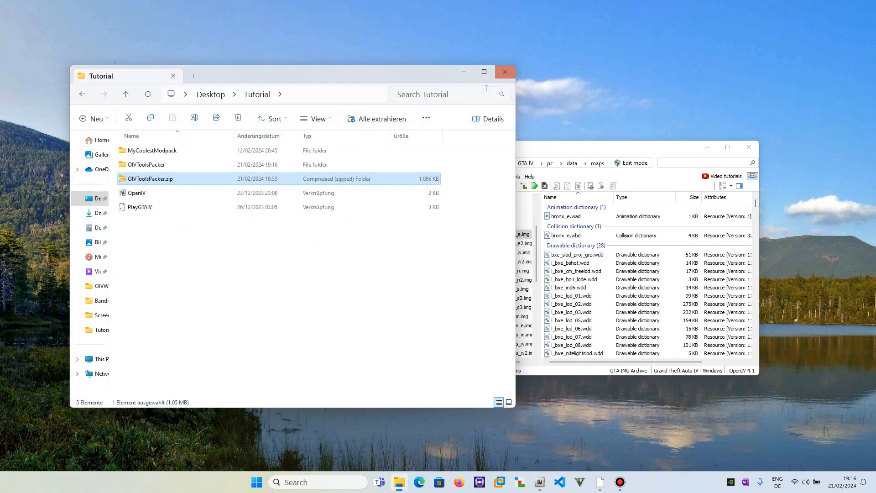
click(359, 299)
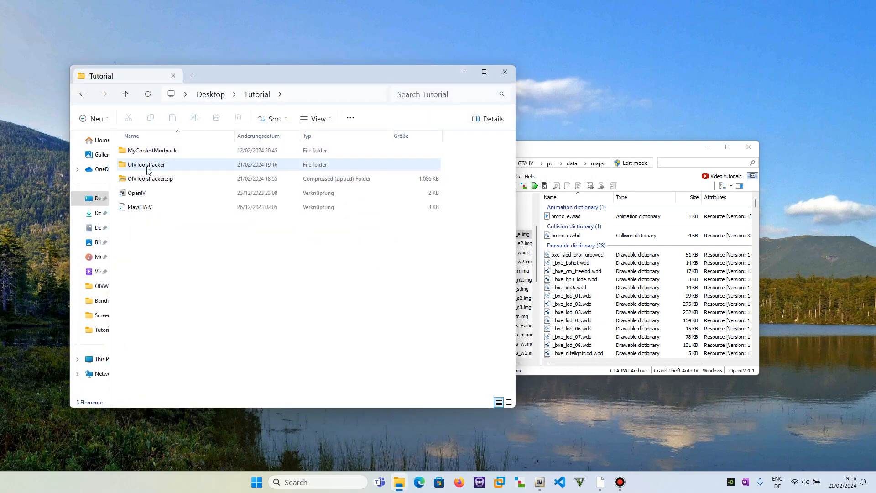
click(154, 168)
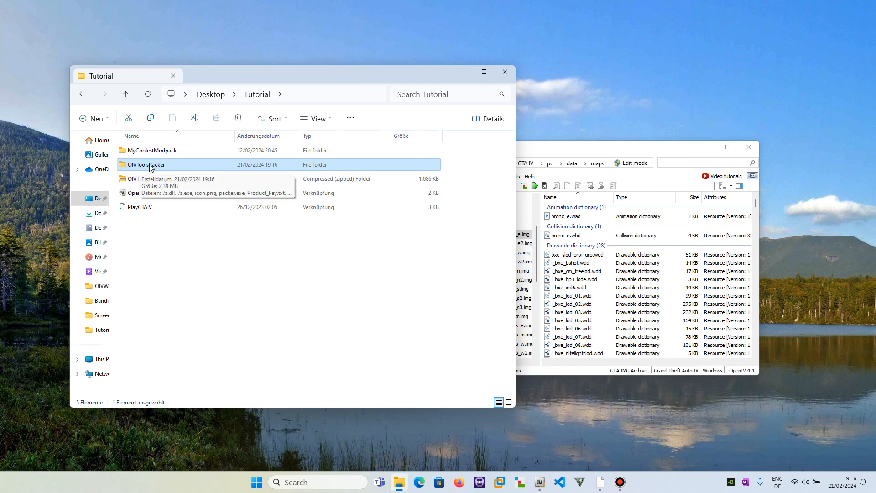
Open the OIVToolsPacker folder and close the PlayGTAIV window that is still running
double_click(151, 166)
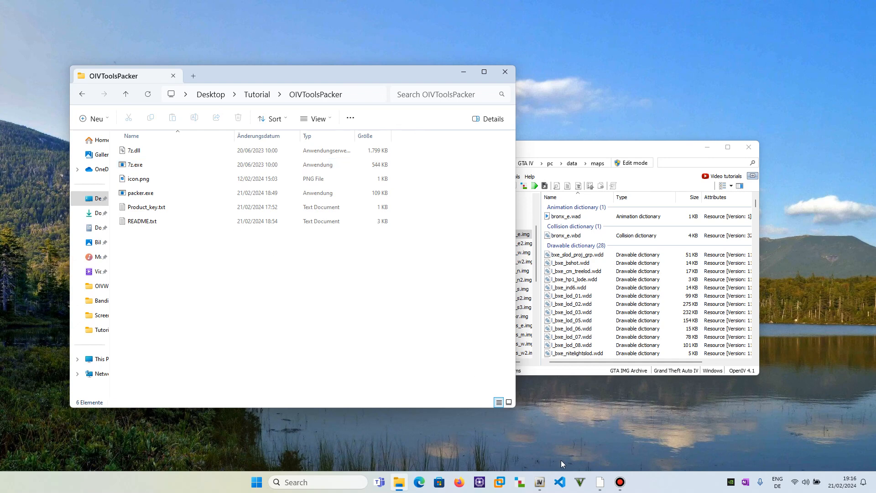
right_click(600, 483)
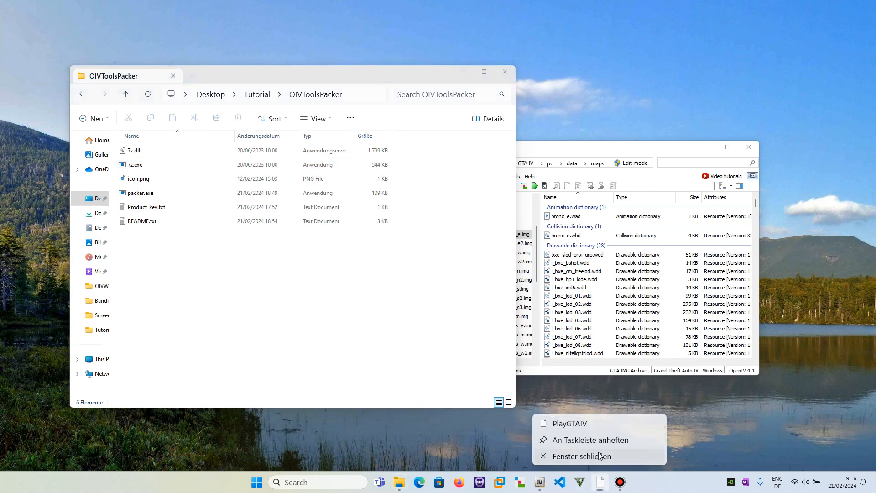
click(597, 453)
right_click(600, 484)
right_click(600, 483)
right_click(600, 484)
click(597, 457)
right_click(600, 481)
click(596, 458)
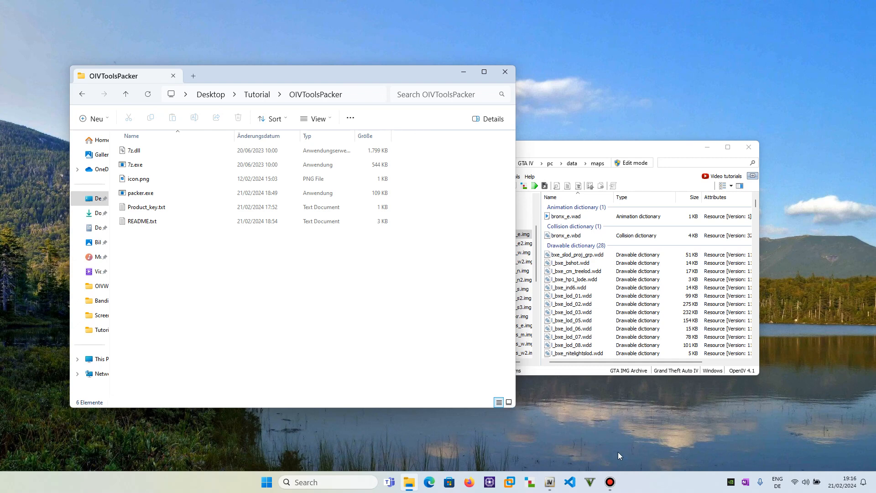
Look over all the files in OIVToolsPacker, return to the Tutorial folder to check MyCoolestModpack, and reopen OIVToolsPacker
drag(478, 271, 125, 93)
click(358, 236)
drag(458, 266, 111, 143)
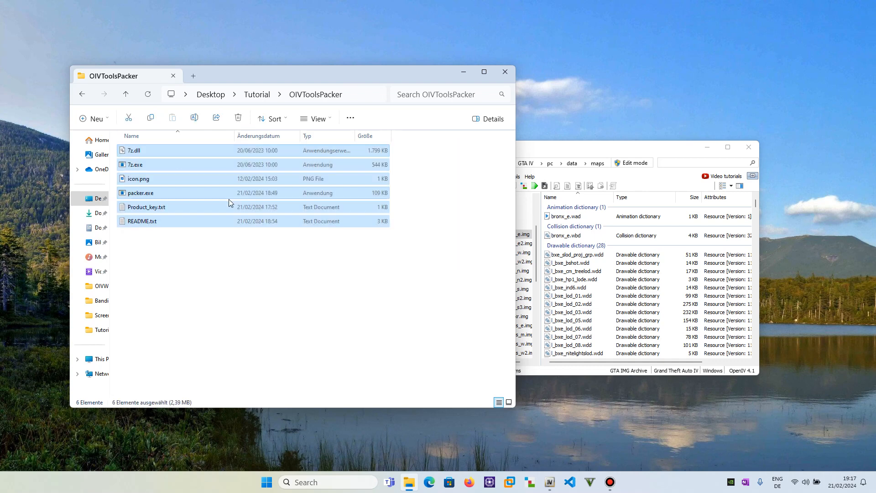
click(257, 96)
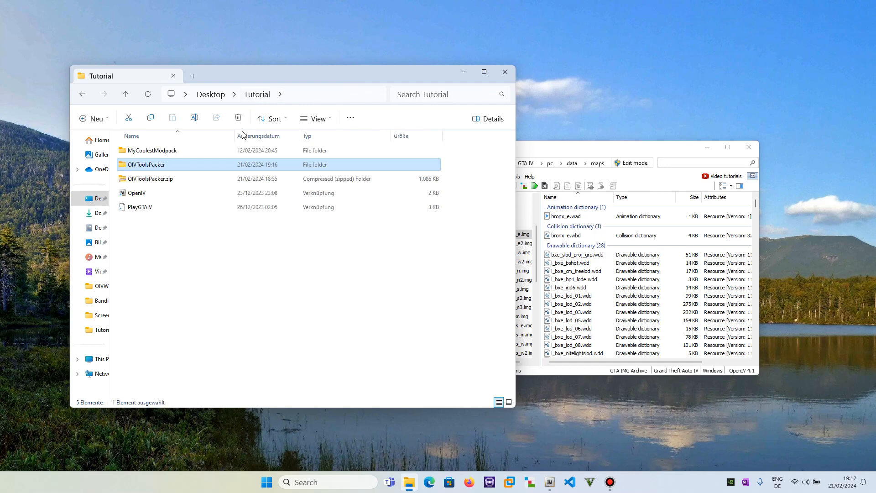
double_click(172, 152)
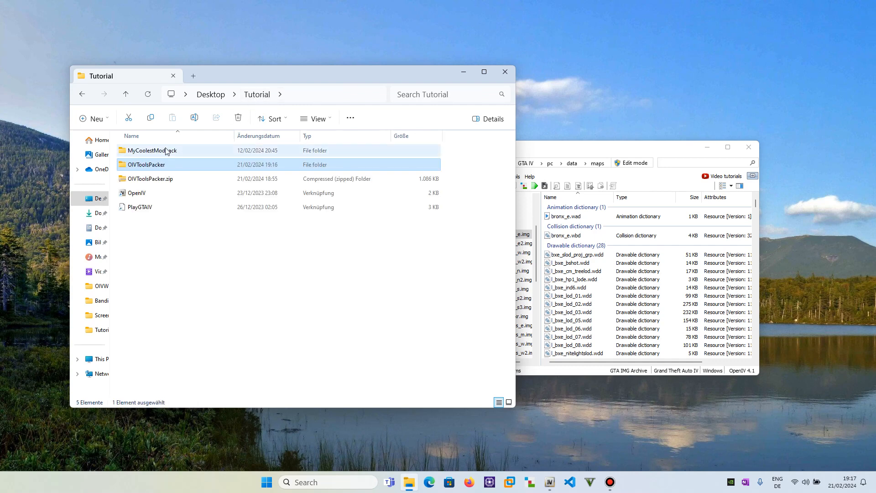
click(258, 96)
double_click(164, 165)
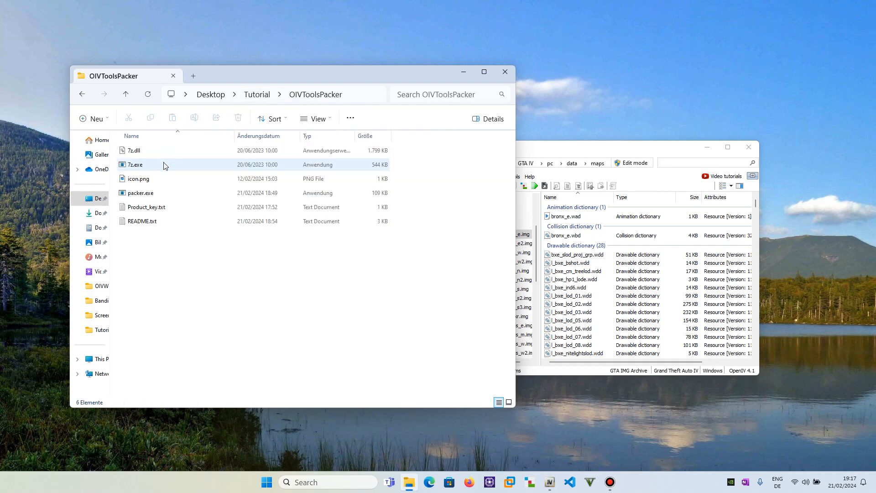
Open a PowerShell terminal in the OIVToolsPacker folder, place it beside the file window and run .\packer.exe
right_click(235, 265)
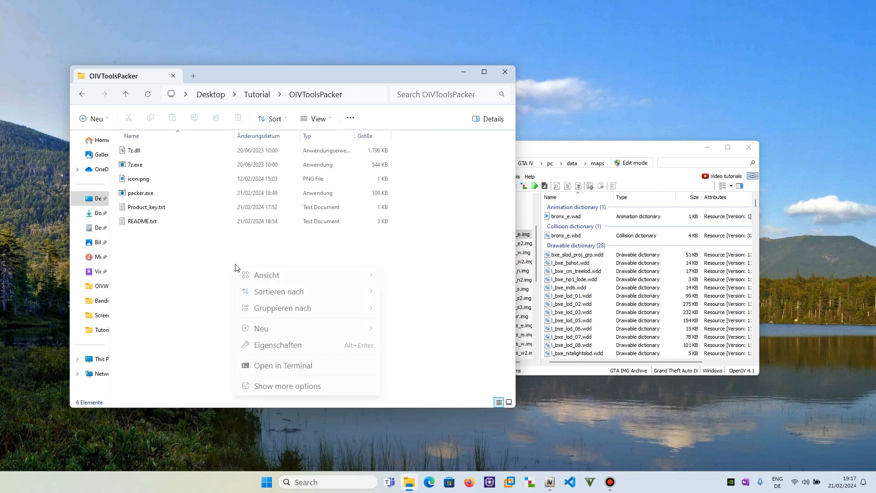
click(280, 369)
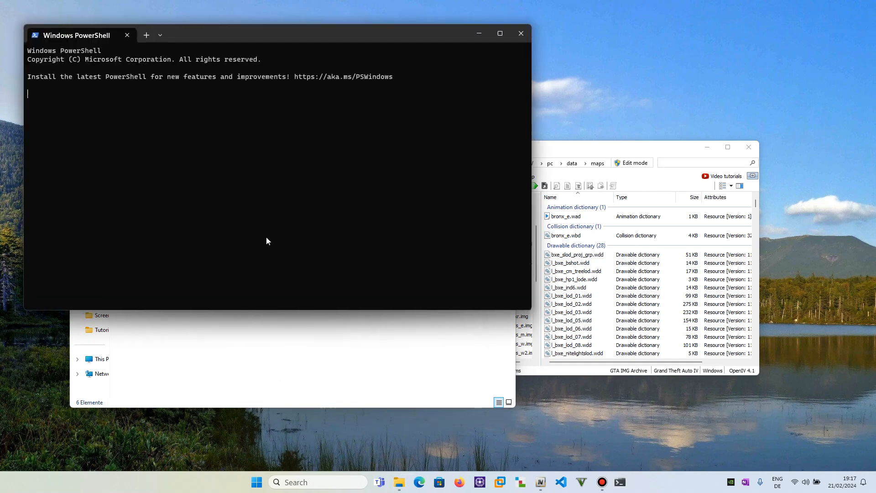
drag(222, 41, 569, 163)
text(.\pa)
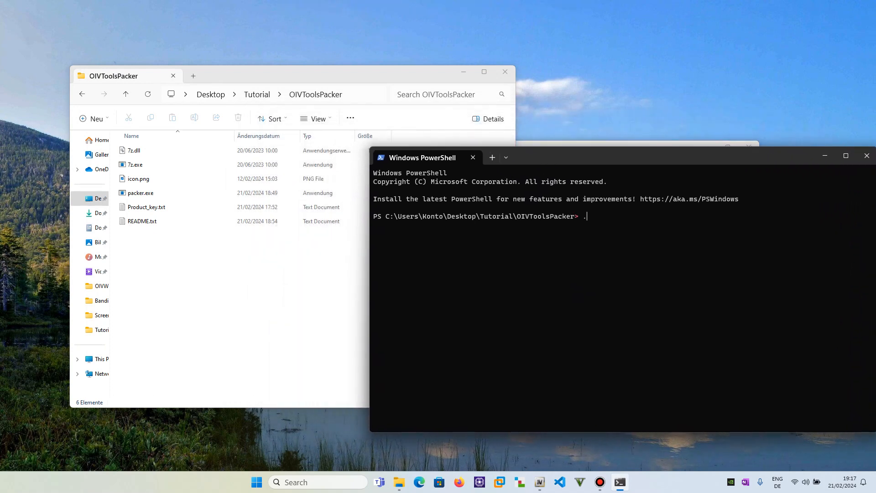
text(cker.exe)
key(Return)
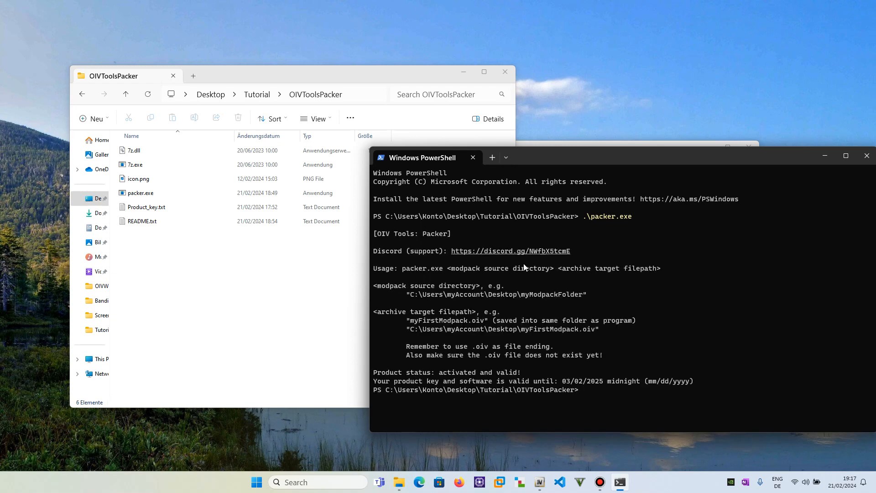
Examine the product status and the product key's validity date in the packer output
scroll(511, 283, up, 2)
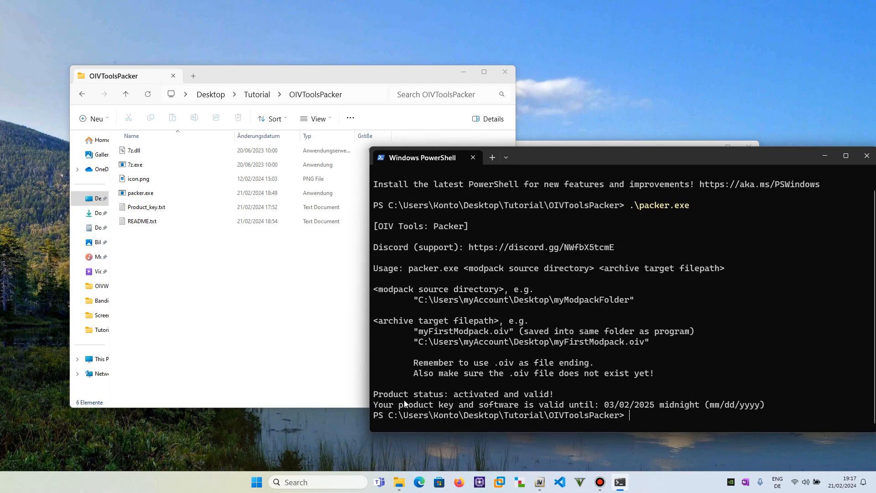
drag(374, 407, 771, 403)
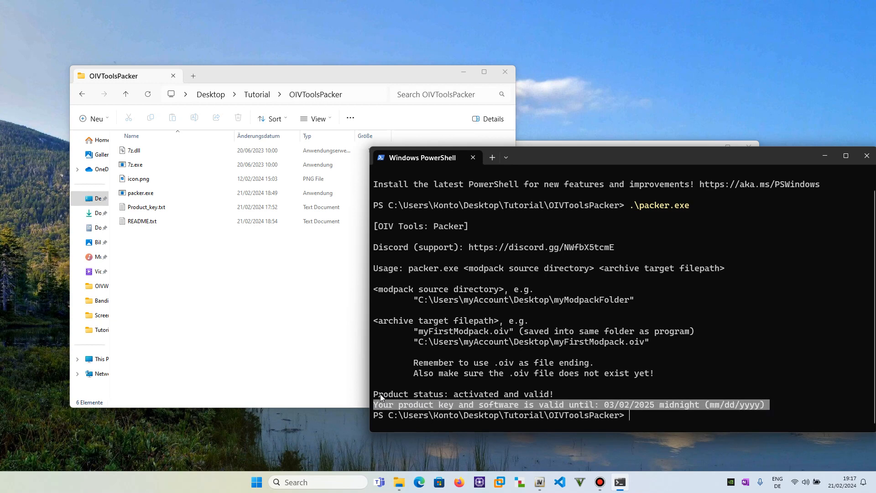
drag(380, 393, 535, 398)
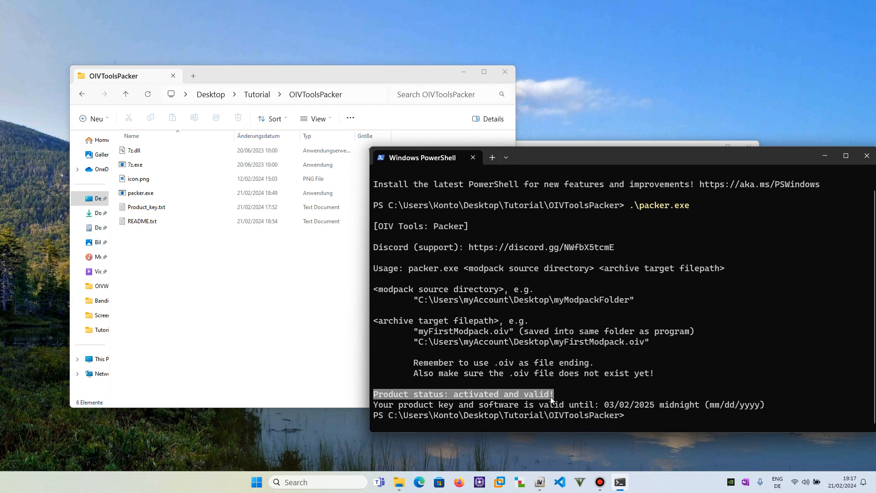
drag(593, 407, 693, 407)
click(720, 410)
drag(408, 407, 650, 402)
click(667, 400)
Open Product_key.txt from the OIVToolsPacker folder to inspect the stored product key, and close the file
click(201, 258)
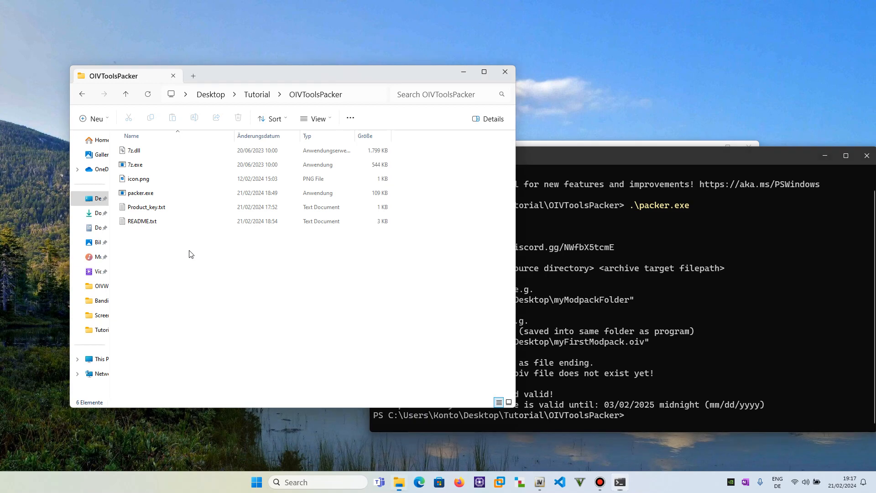
click(160, 208)
double_click(160, 208)
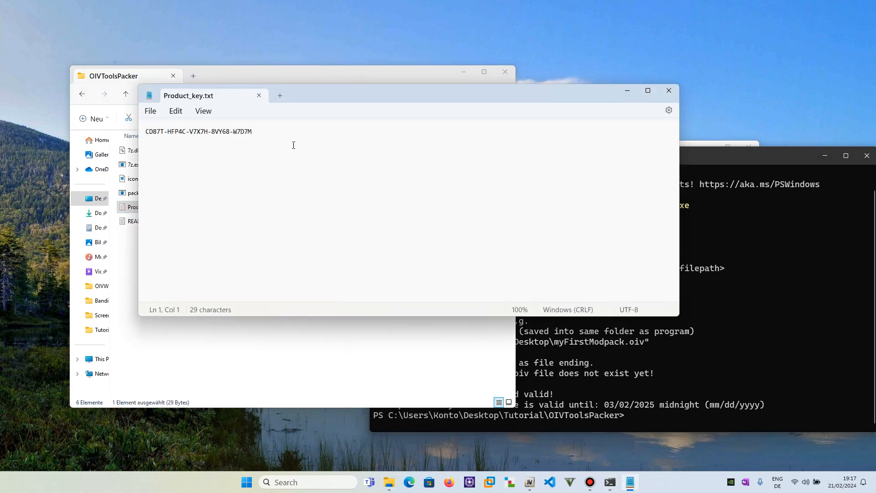
key(ctrl+a)
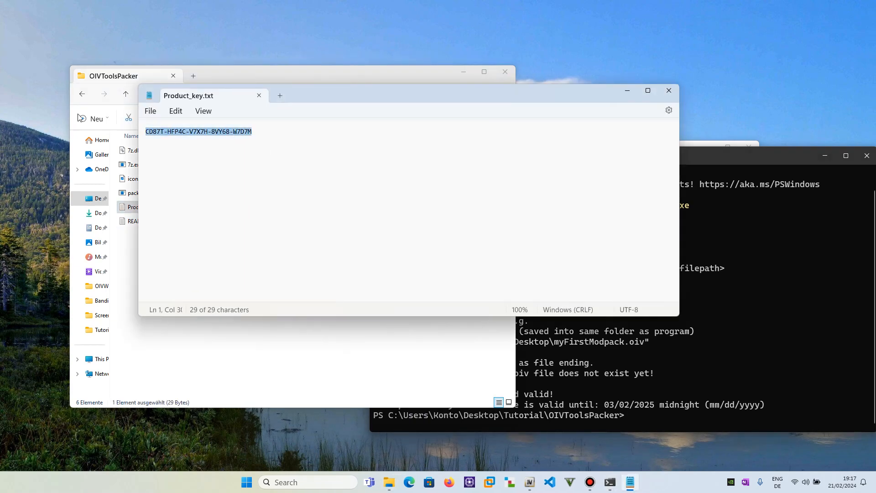
click(259, 97)
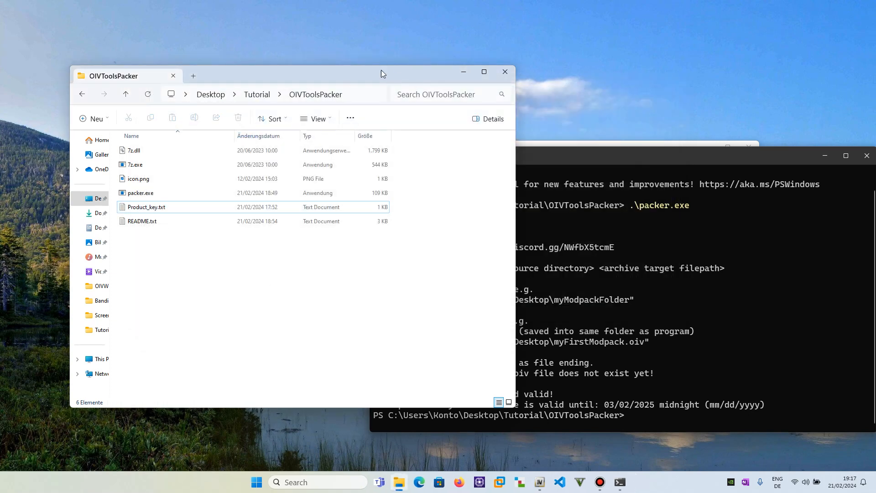
Widen the PowerShell window and arrange it beside the OIVToolsPacker folder window so both can be seen
drag(381, 70, 368, 52)
click(605, 161)
drag(591, 152, 406, 87)
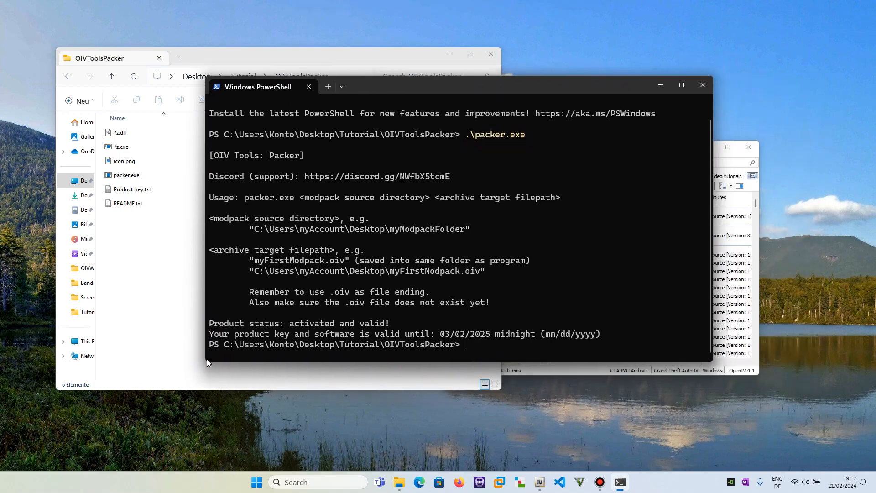
drag(201, 363, 116, 387)
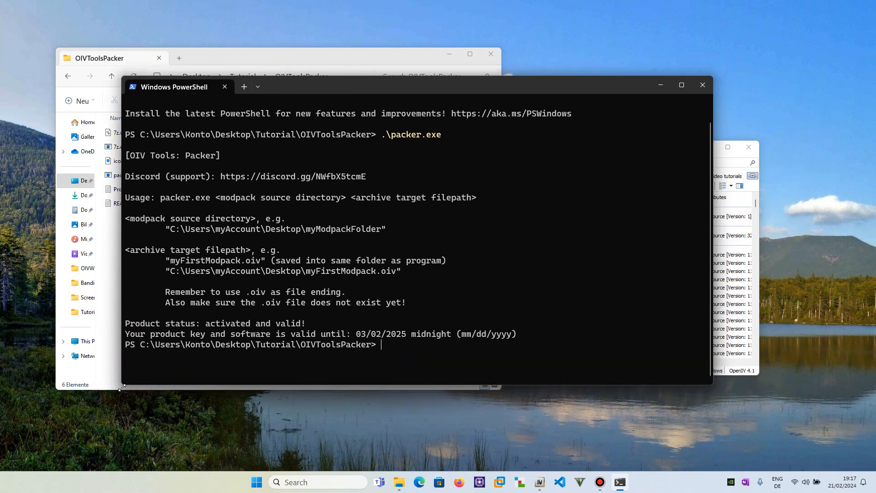
drag(348, 86, 495, 94)
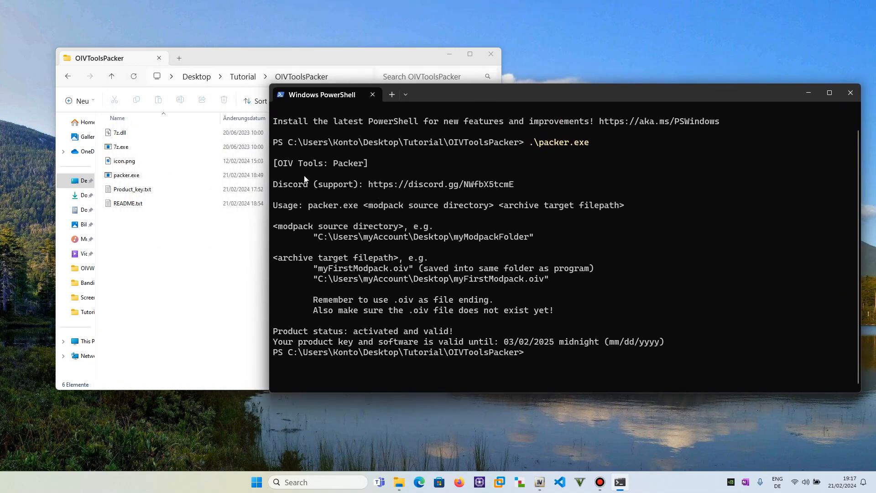
Examine the modpack source directory argument in the packer's usage line
drag(325, 208, 422, 205)
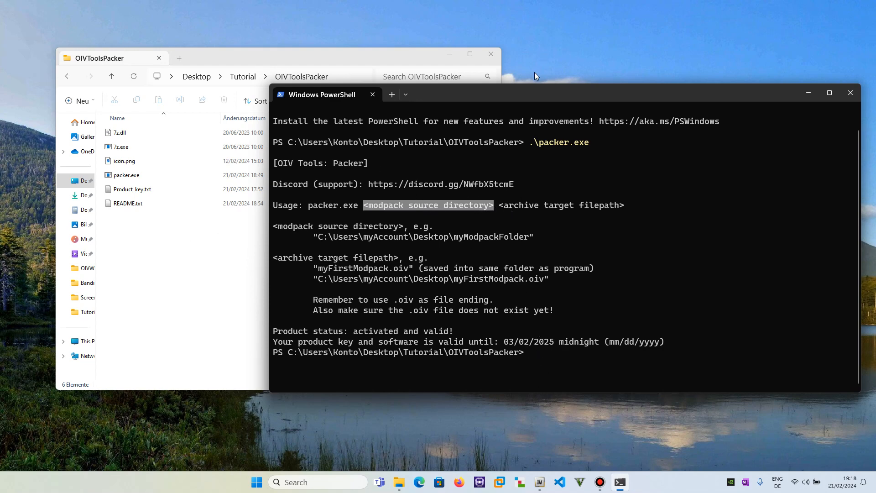
drag(518, 92, 536, 113)
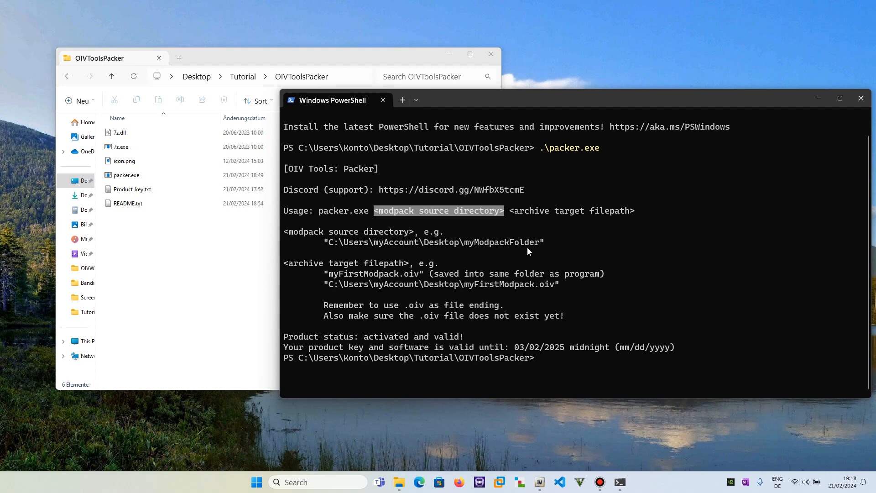
click(377, 222)
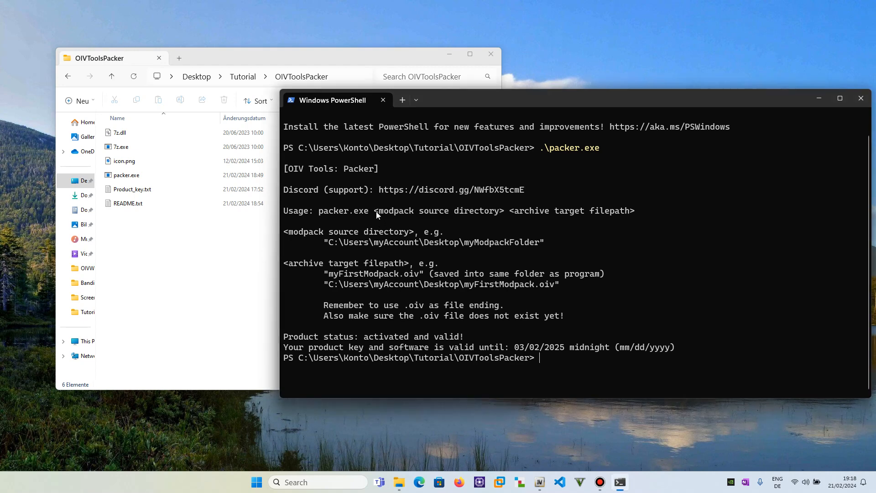
drag(376, 212, 504, 213)
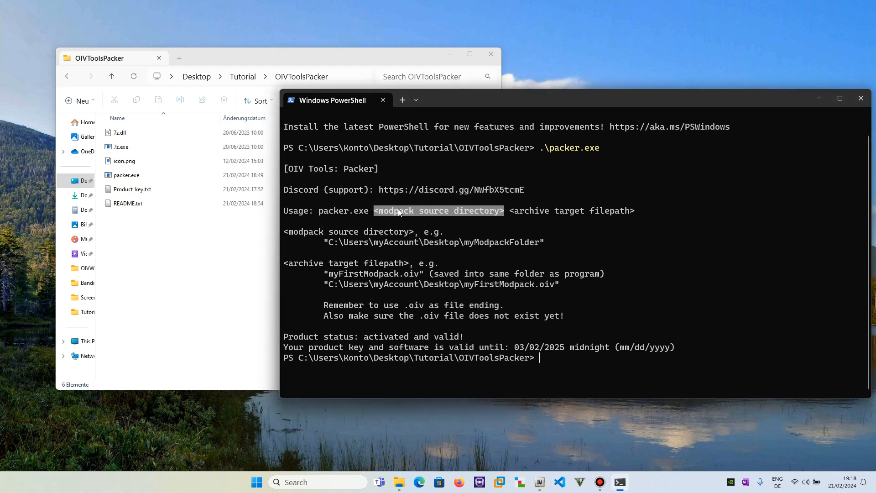
click(674, 336)
Recall the .\packer.exe command and append the quoted full path of the Tutorial\MyCoolestModpack folder as the source directory
key(Up)
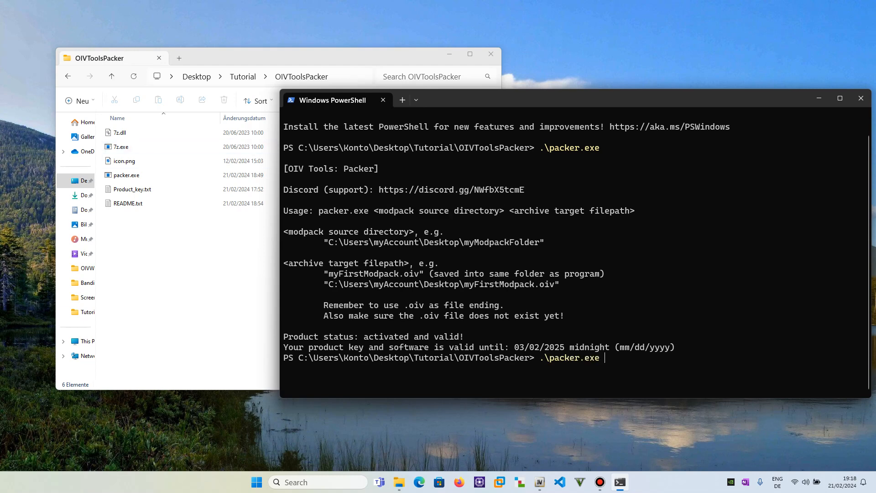
click(231, 285)
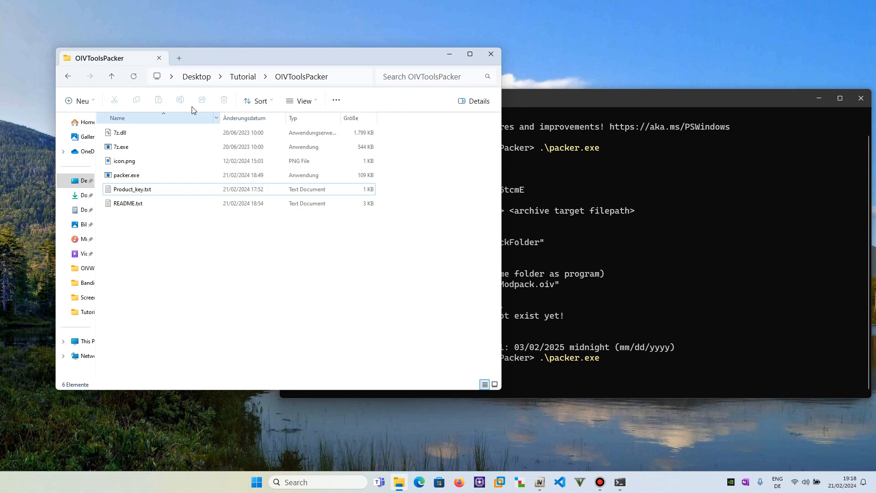
click(243, 76)
double_click(165, 132)
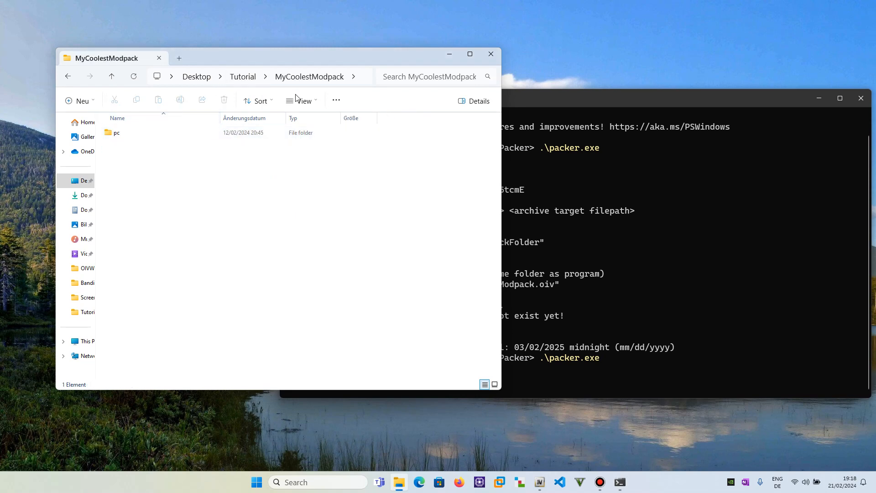
click(365, 79)
key(ctrl+c)
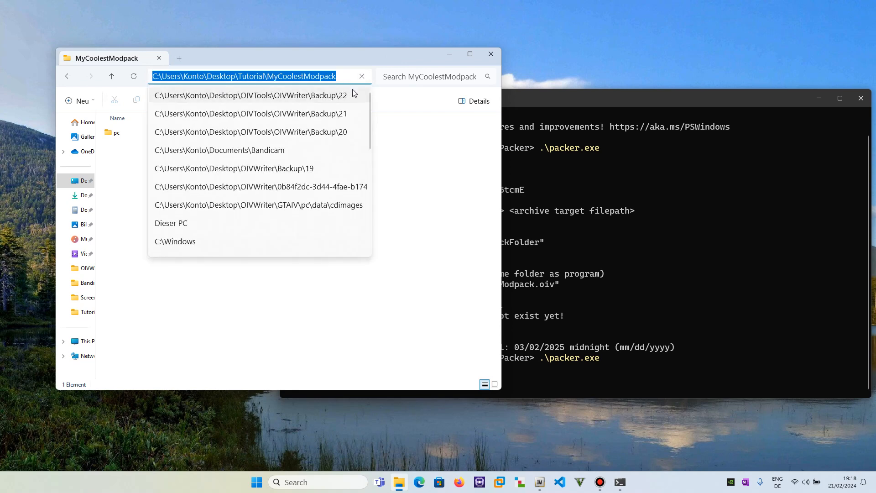
key(Escape)
click(641, 358)
key(ctrl+v)
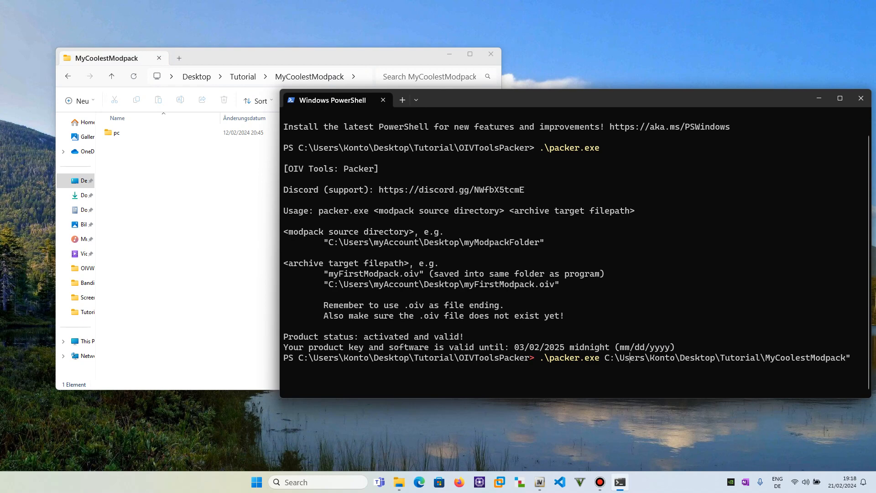
text(")
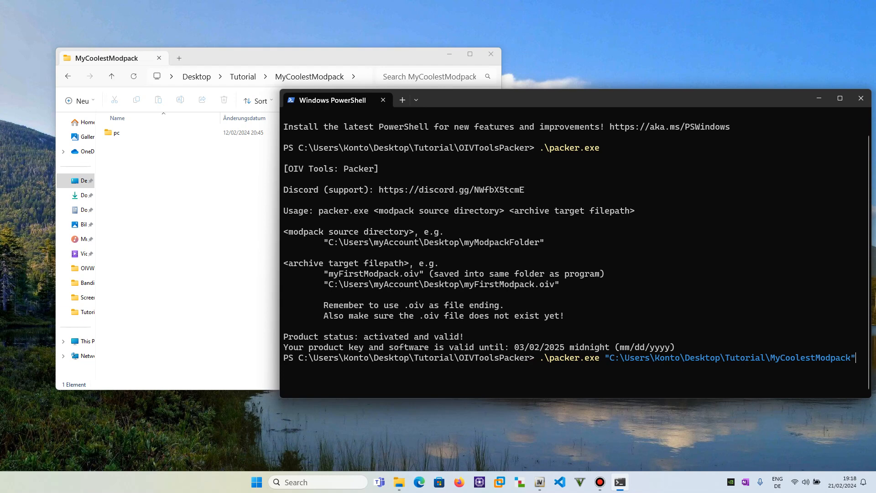
Add ".\myCoolModpack.oiv" as the archive target path, check the command's parts and run it
text( "".\)
text(myCoolModpack.oiv)
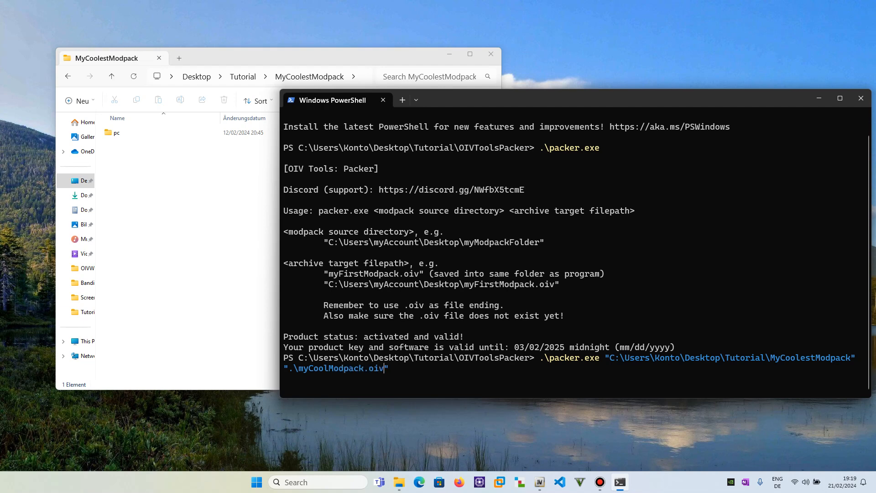
key(shift+Left)
key(shift+Left)
key(shift+Left)
key(shift+Left)
key(Right)
drag(542, 356, 598, 360)
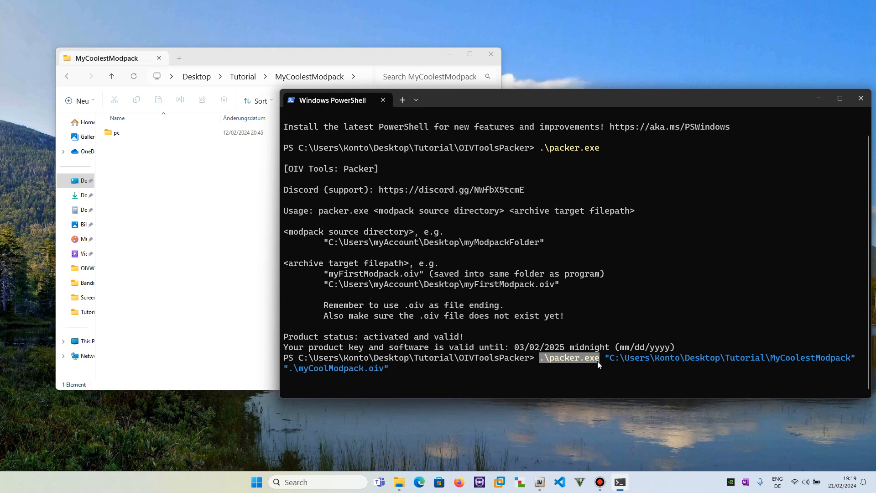
click(431, 364)
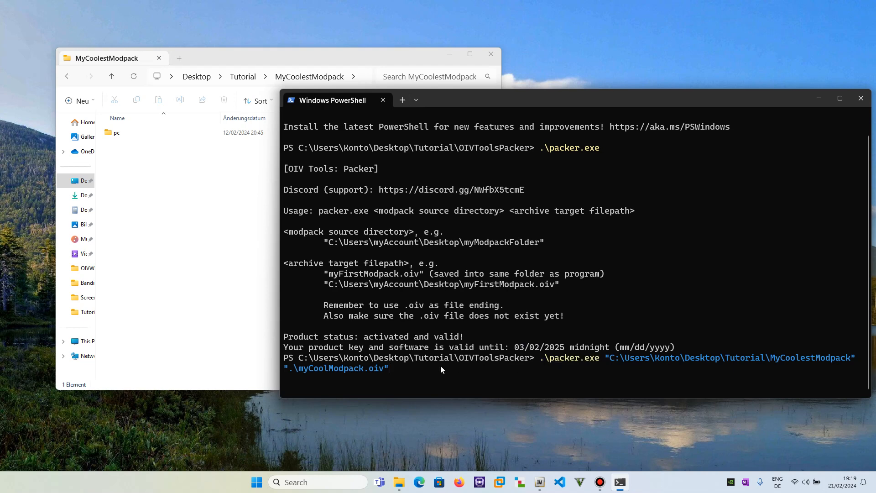
key(Return)
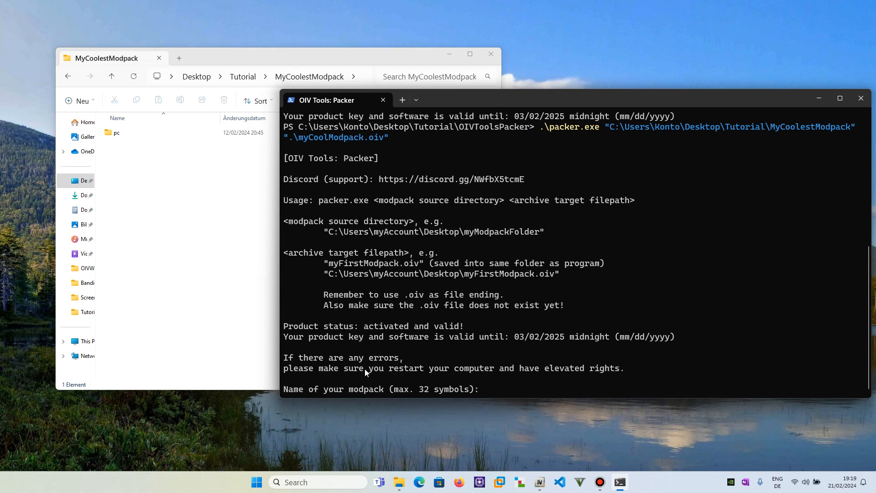
Name the modpack "Sample modpack whatever" and set its version to 1.2 in the packer
drag(293, 390, 433, 389)
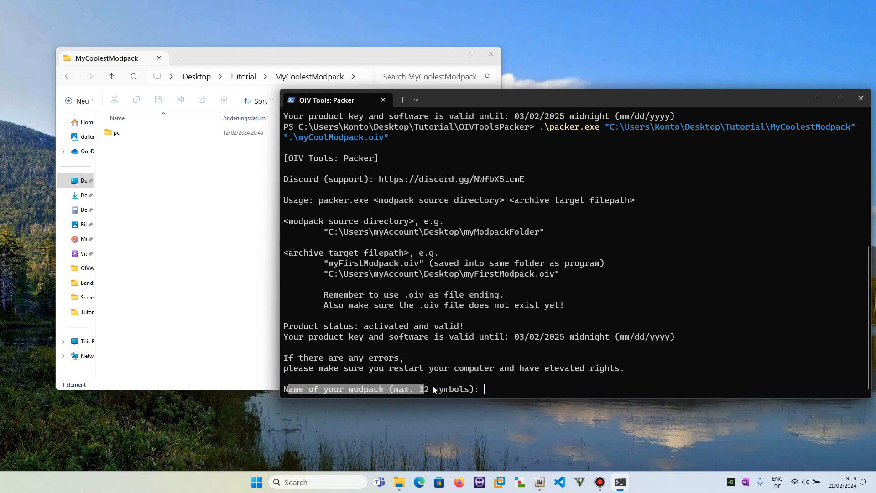
drag(517, 387, 523, 387)
right_click(523, 388)
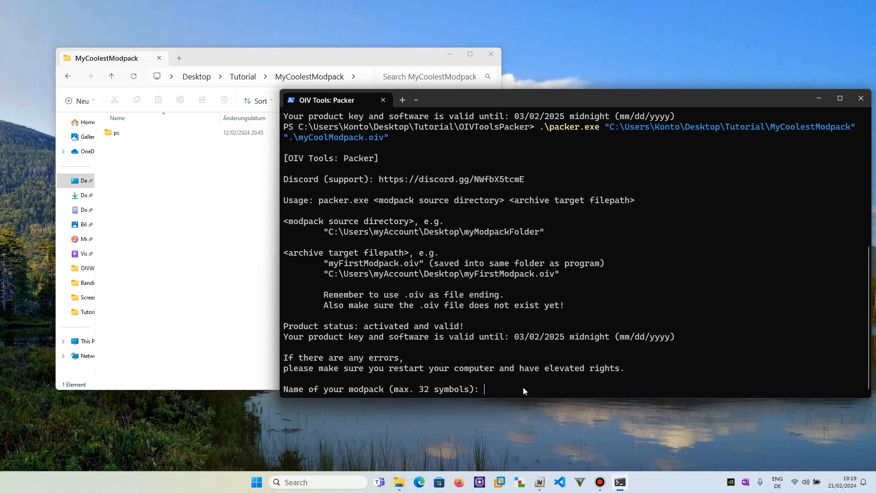
text(Sample modpack whatever)
key(Return)
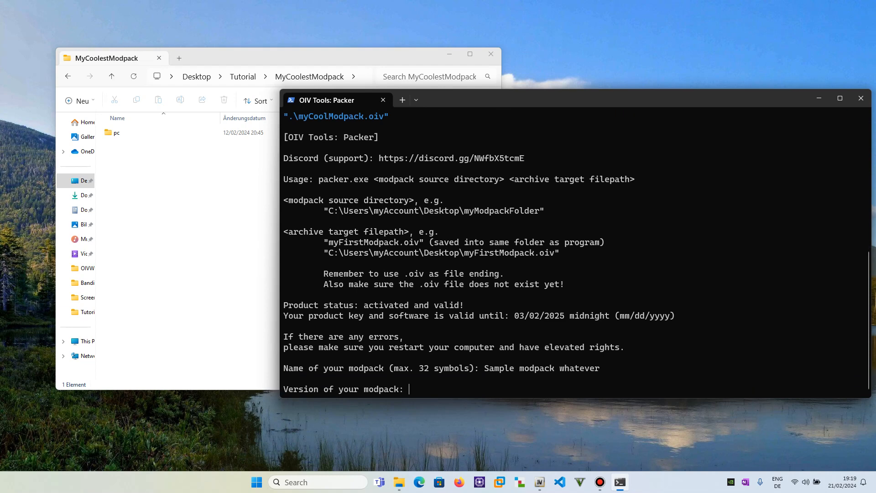
text(1)
text(.2)
key(Return)
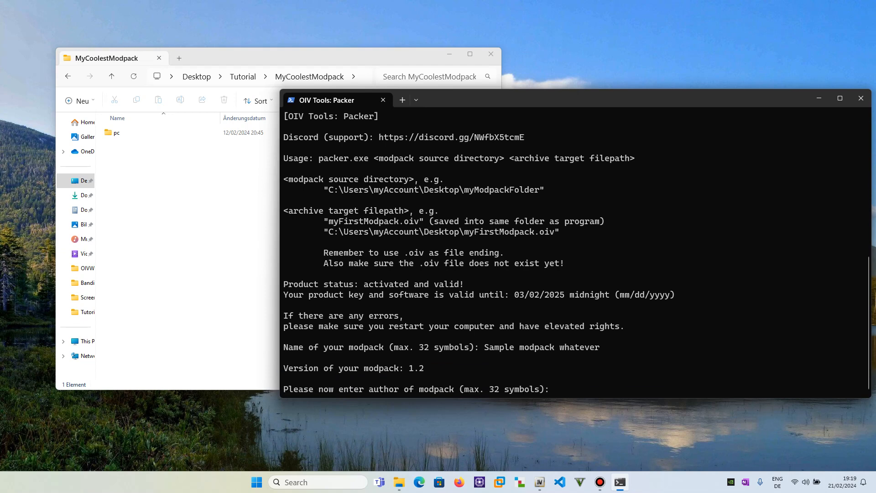
Enter "Just some sample author" as the author and "Description short" as the description, letting the packer build the archive
text(Just some sample authro)
key(BackSpace)
key(BackSpace)
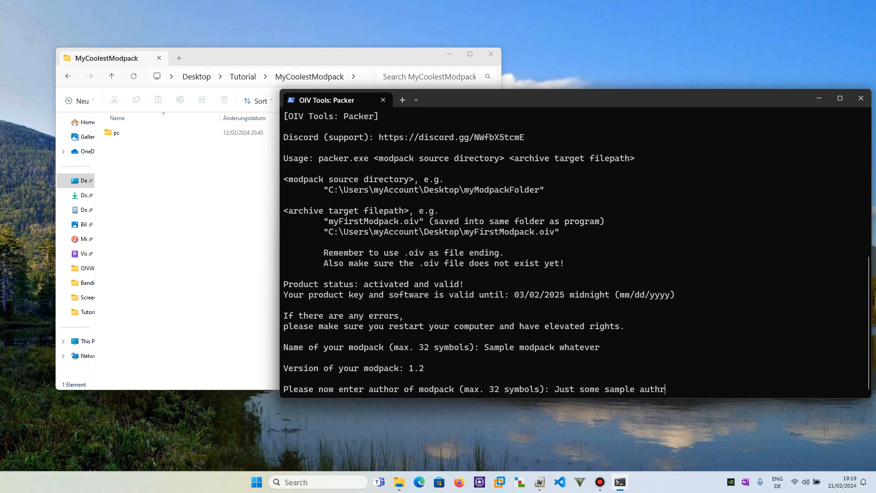
text(or)
key(Return)
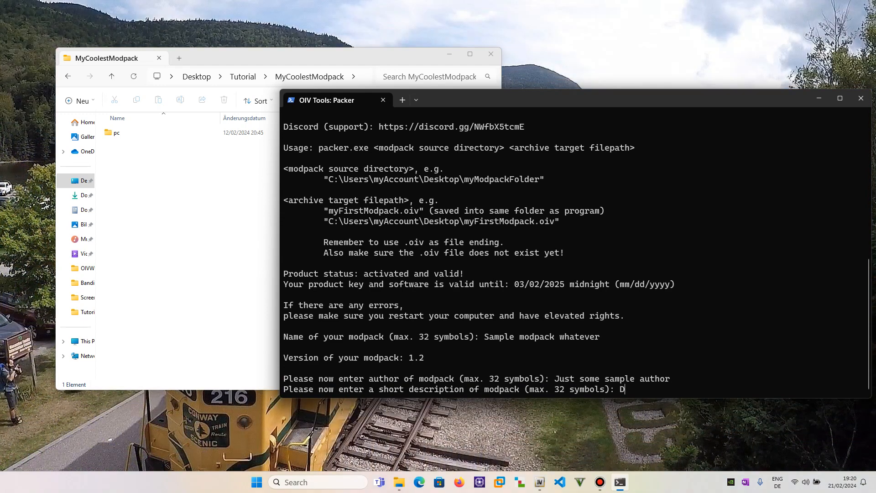
text(ion short)
key(Return)
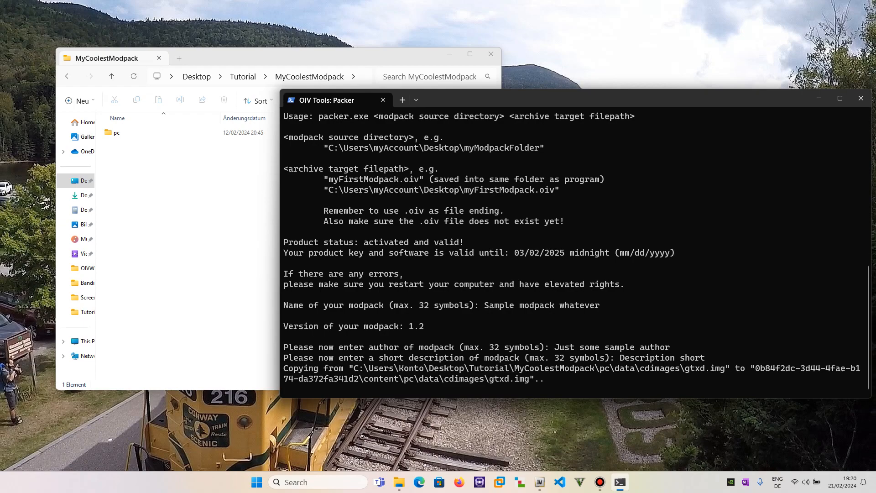
Examine the packer's copy log and archive size in full screen, then return to the windowed PowerShell view
key(F11)
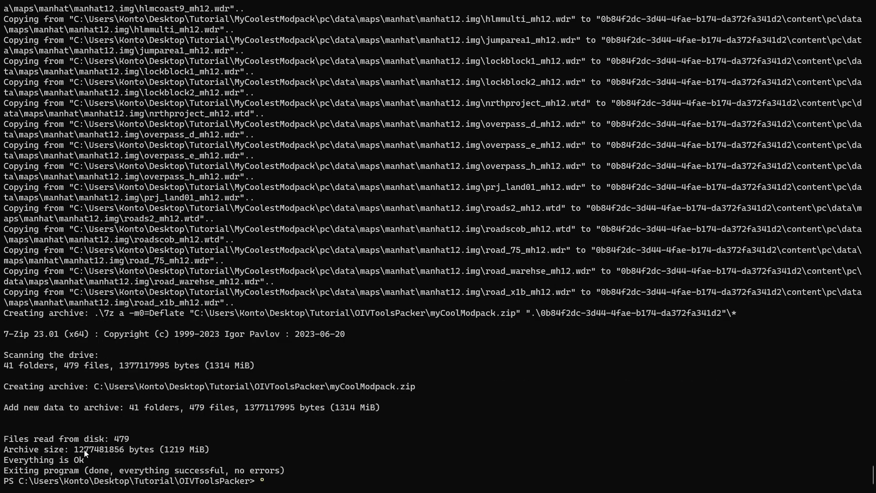
drag(75, 450, 114, 451)
click(380, 396)
key(F11)
mouse_move(543, 102)
mouse_down()
mouse_move(498, 94)
mouse_move(532, 95)
mouse_up()
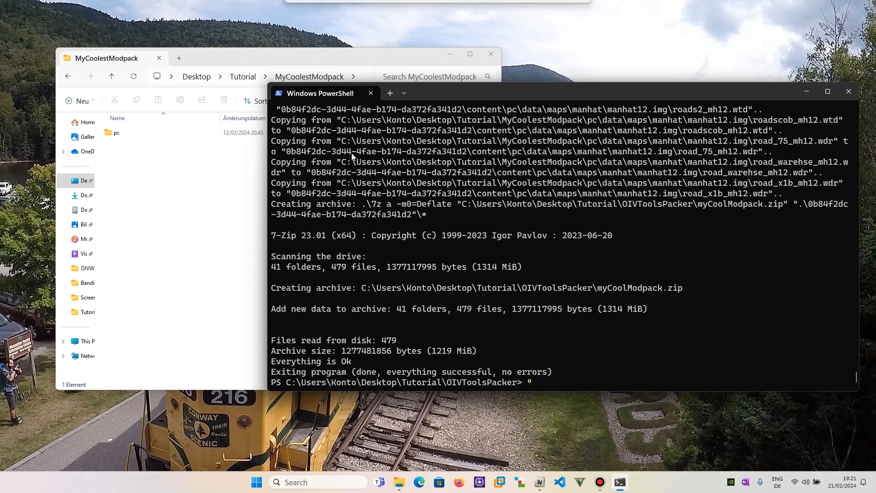
In the Tutorial\OIVToolsPacker folder, check myCoolModpack.oiv and delete the leftover folder 0b84f2dc-3d44-4fae-b174-da372fa341d2
click(171, 213)
click(239, 79)
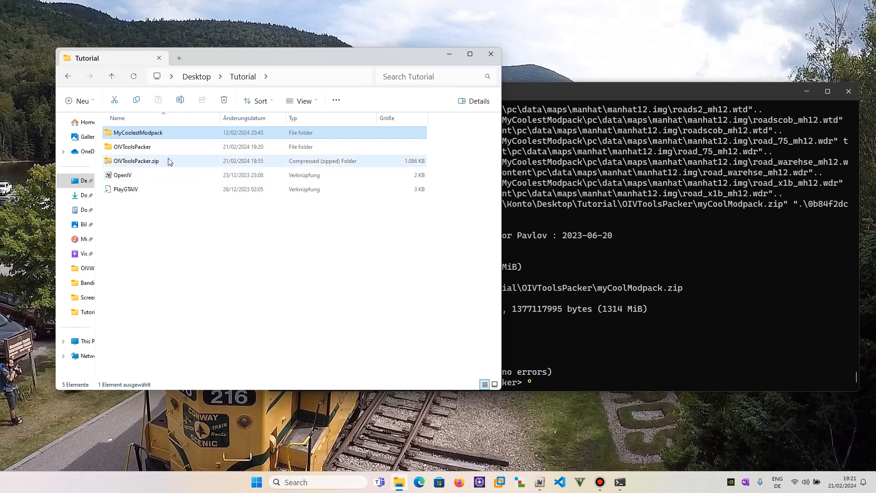
double_click(148, 146)
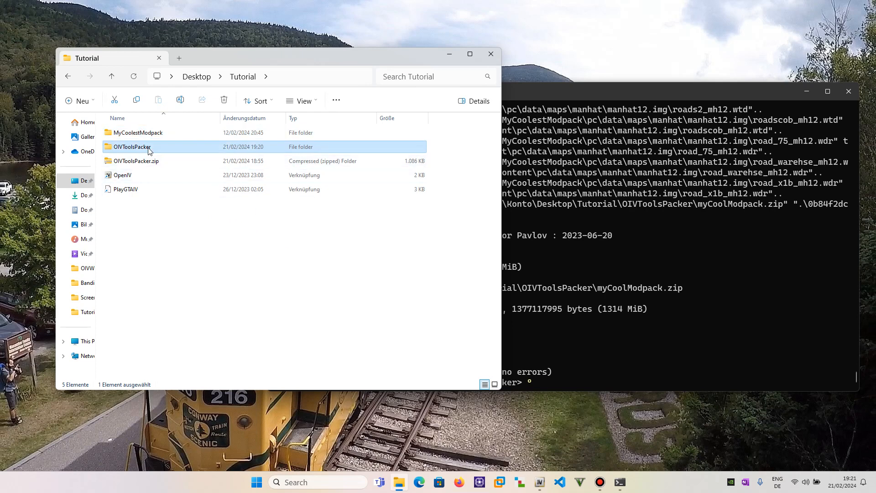
click(157, 191)
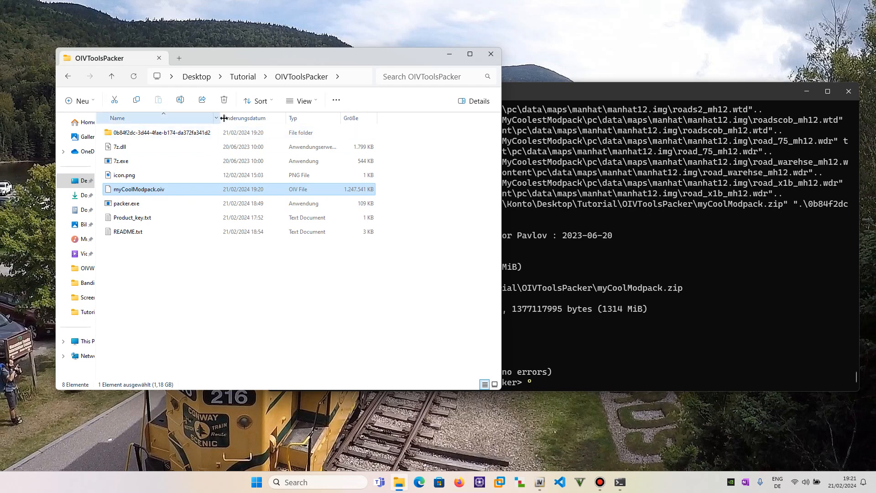
mouse_move(224, 118)
mouse_down()
mouse_move(262, 118)
mouse_move(231, 118)
mouse_up()
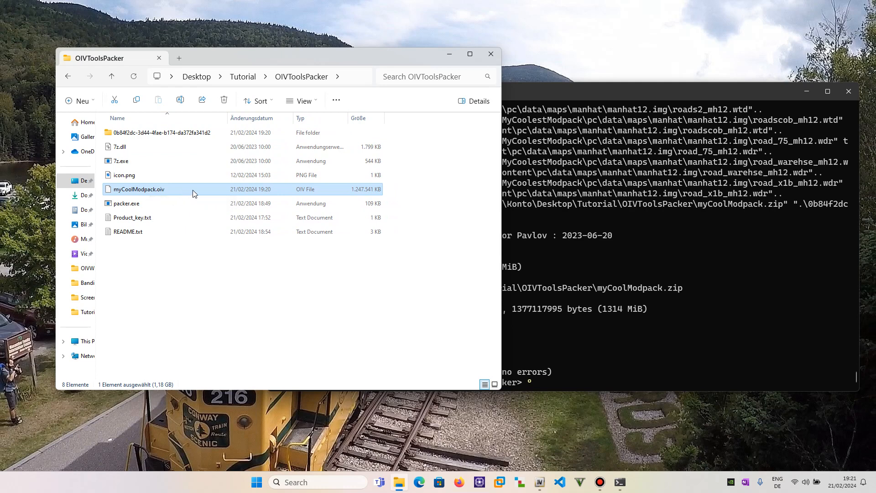
click(174, 135)
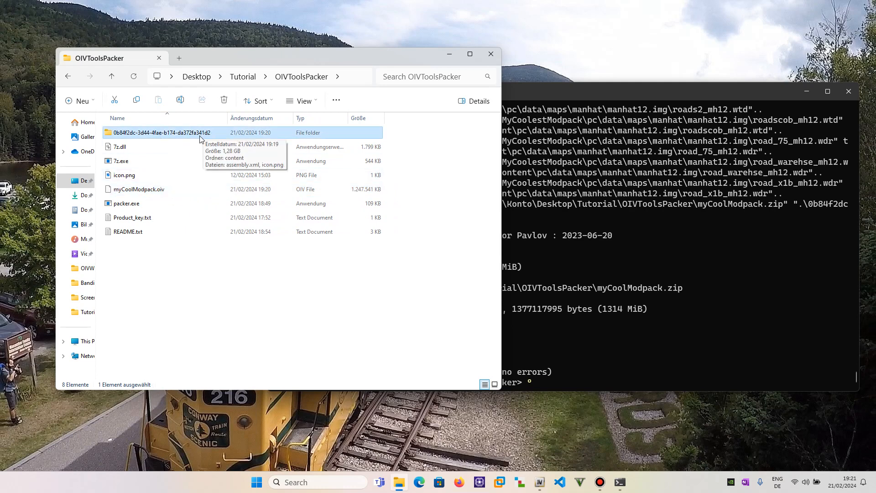
key(Delete)
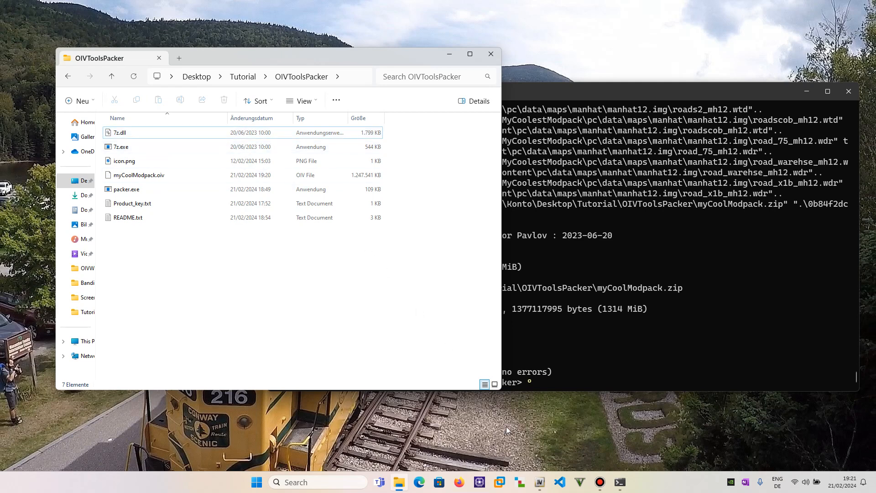
Switch to OpenIV, start choosing a package for the Package Installer and browse to the Desktop
click(541, 485)
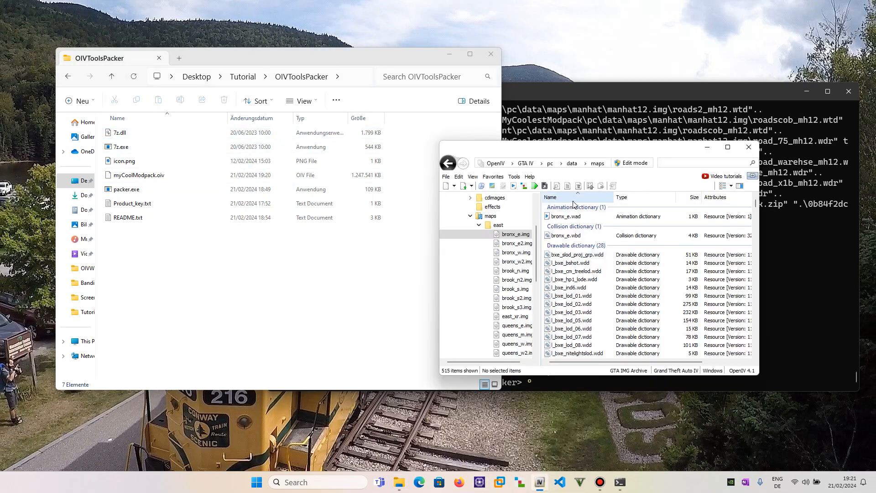
click(524, 186)
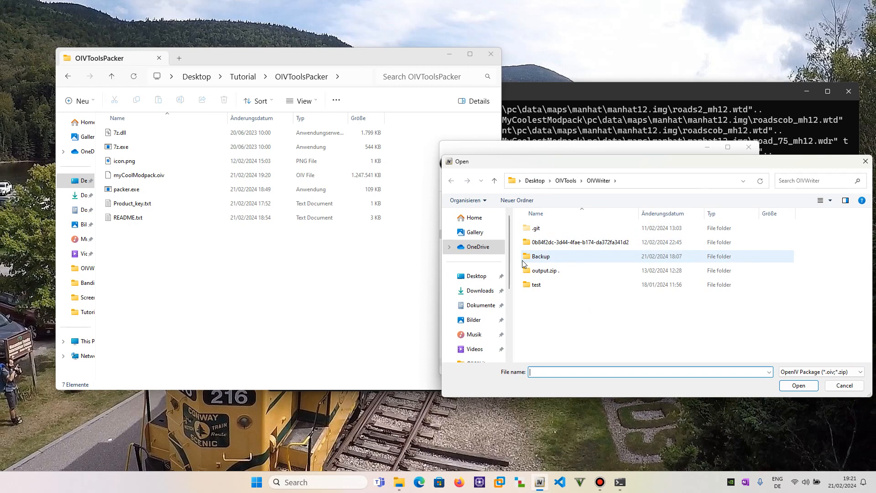
click(476, 276)
click(546, 258)
double_click(546, 258)
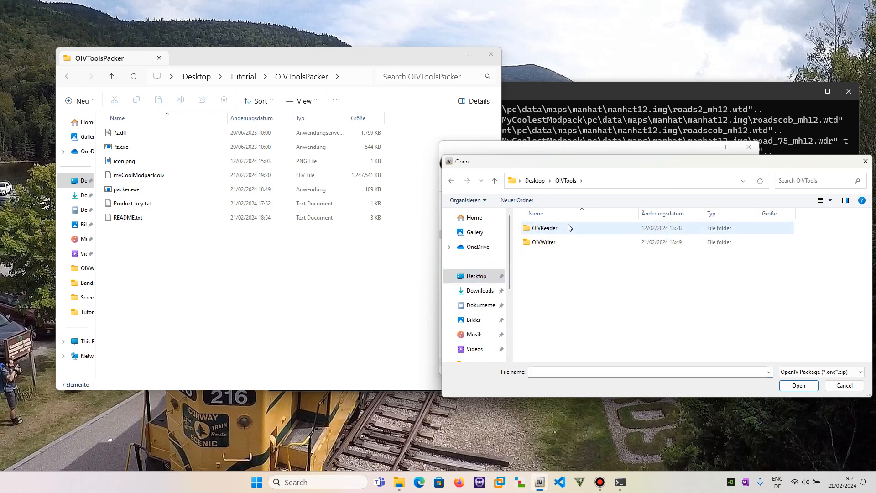
double_click(553, 245)
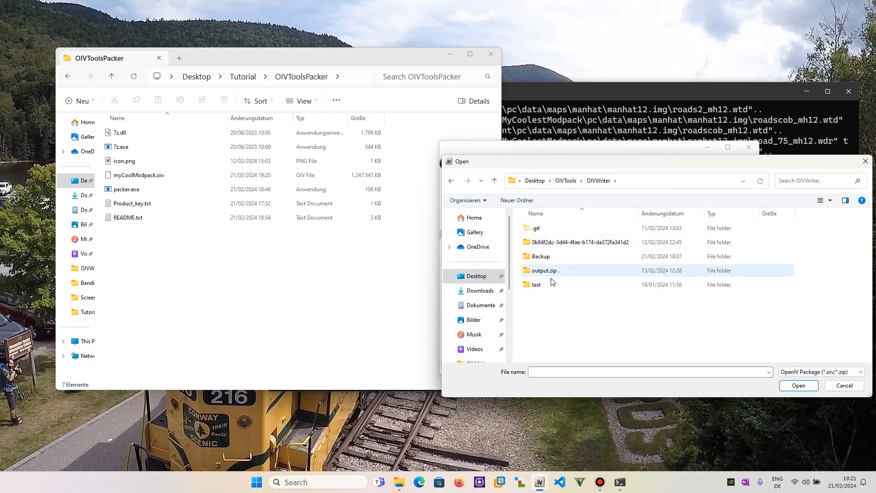
click(566, 183)
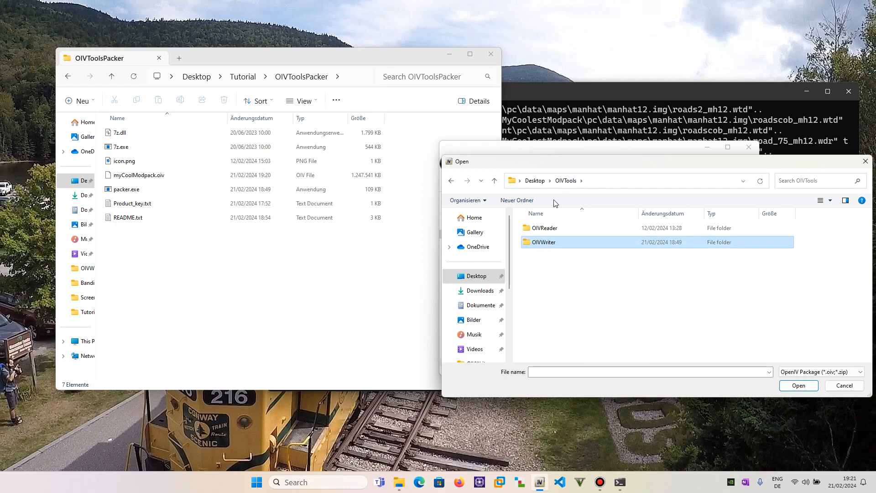
click(544, 182)
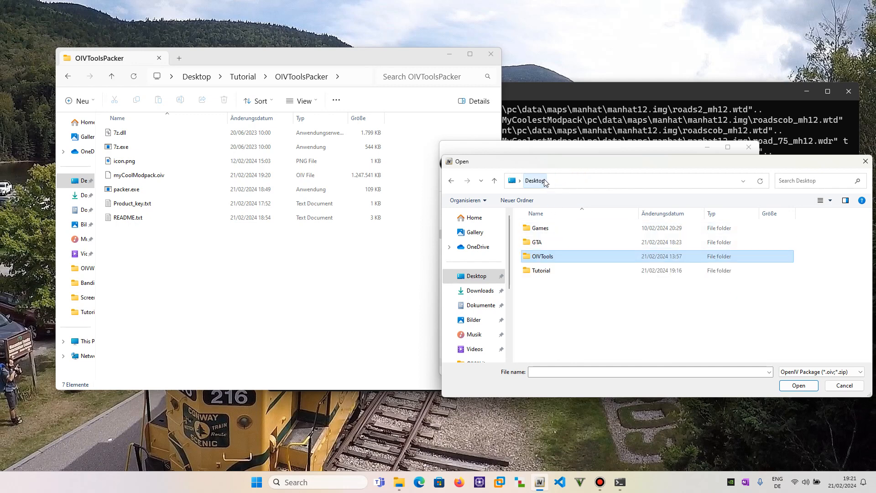
Open myCoolModpack.oiv from the Tutorial\OIVToolsPacker folder in the Package Installer
double_click(542, 271)
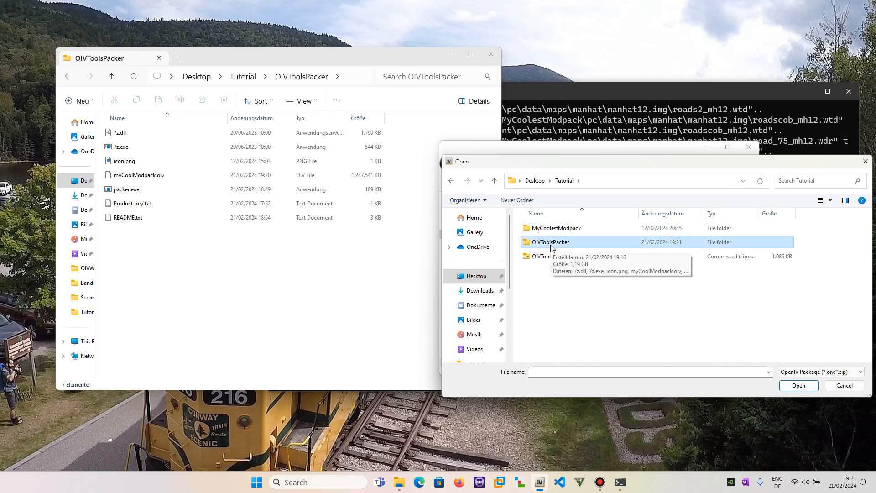
double_click(552, 246)
click(576, 229)
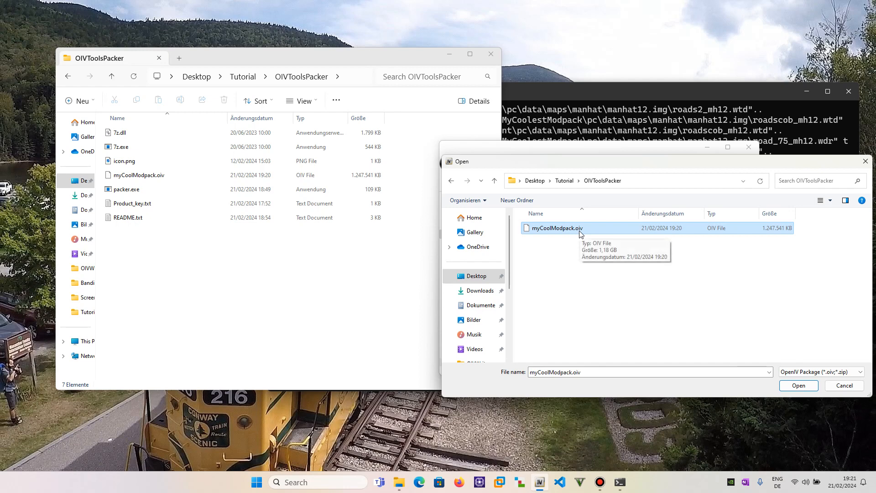
double_click(545, 229)
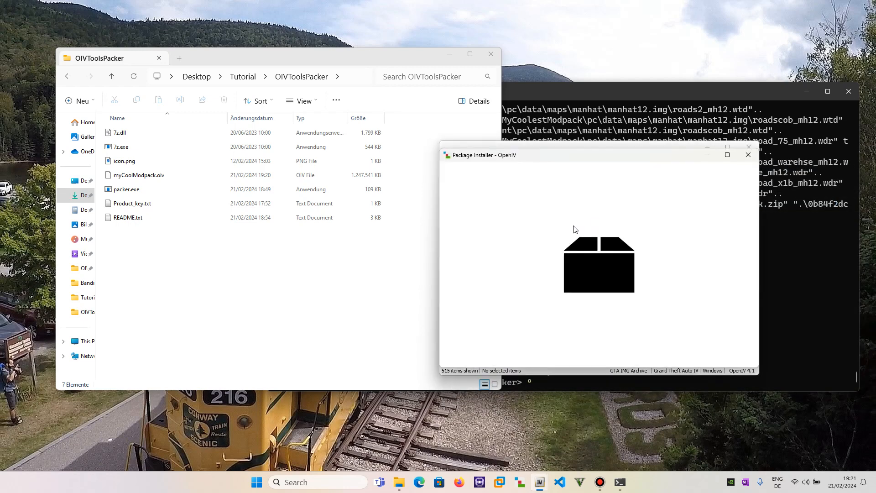
Install the "Sample modpack whatever" package into the GTA IV game folder, confirm the installation and leave the installer
drag(591, 159, 455, 172)
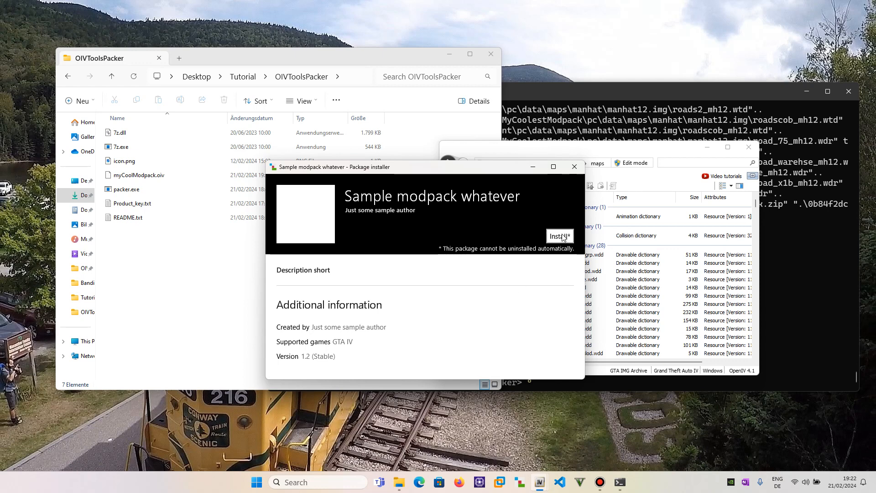
drag(449, 171, 434, 136)
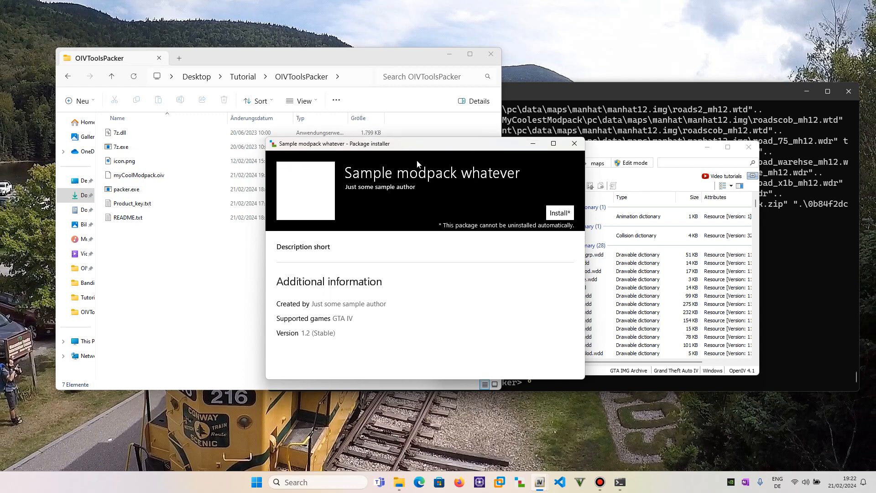
click(560, 213)
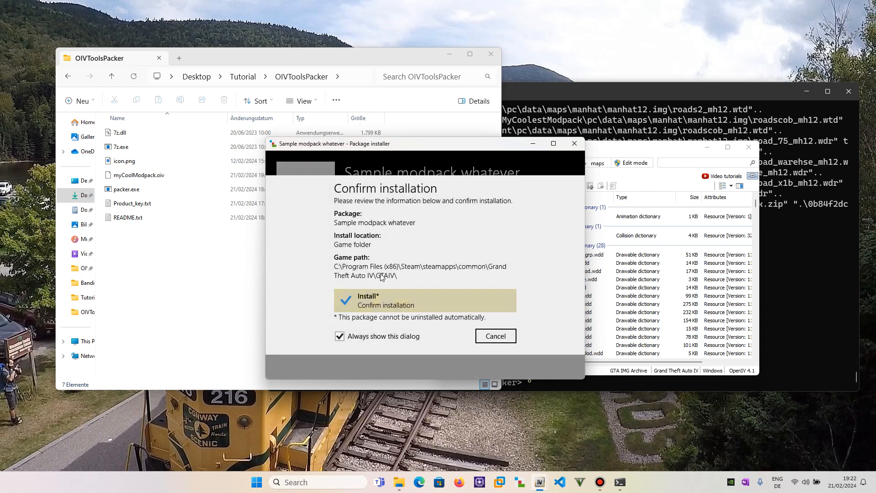
click(373, 300)
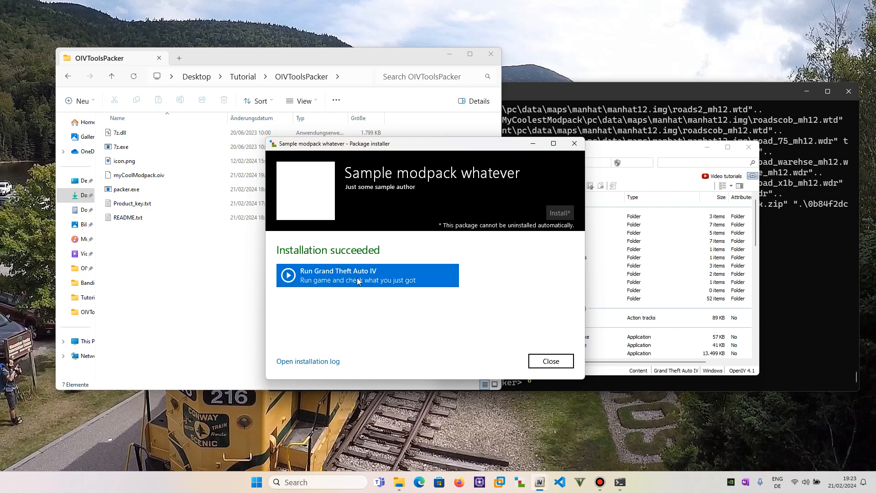
click(384, 279)
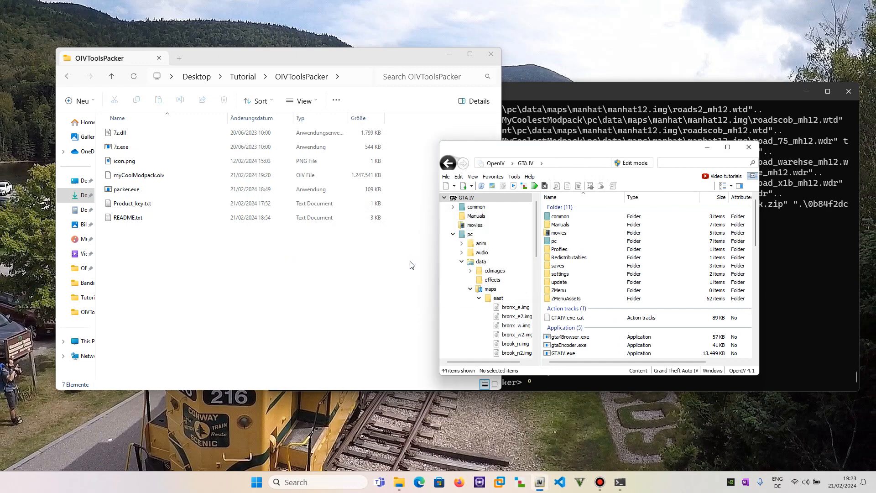
Go back to the Tutorial folder in File Explorer and launch the game with the PlayGTAIV shortcut
click(273, 241)
key(alt+Left)
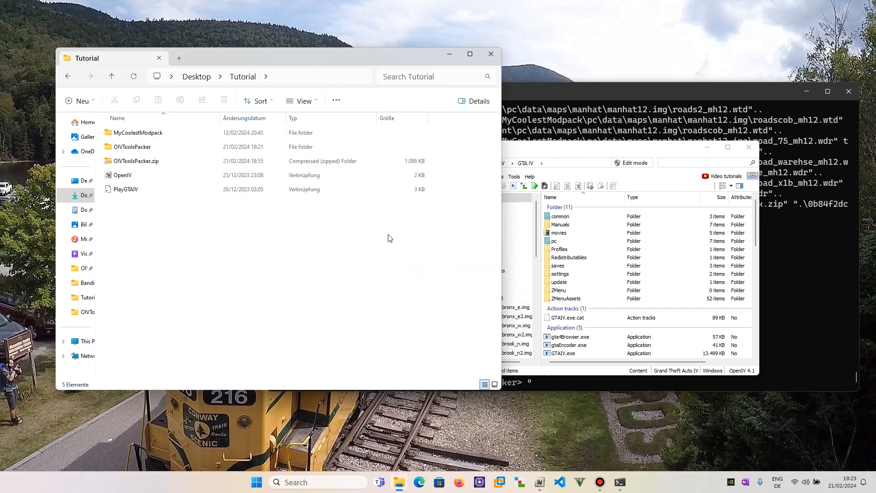
click(249, 197)
drag(463, 218, 99, 184)
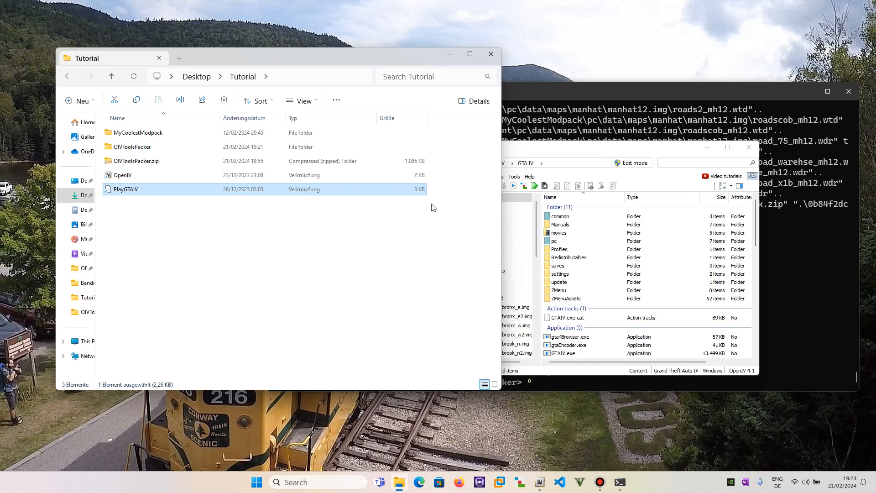
click(433, 207)
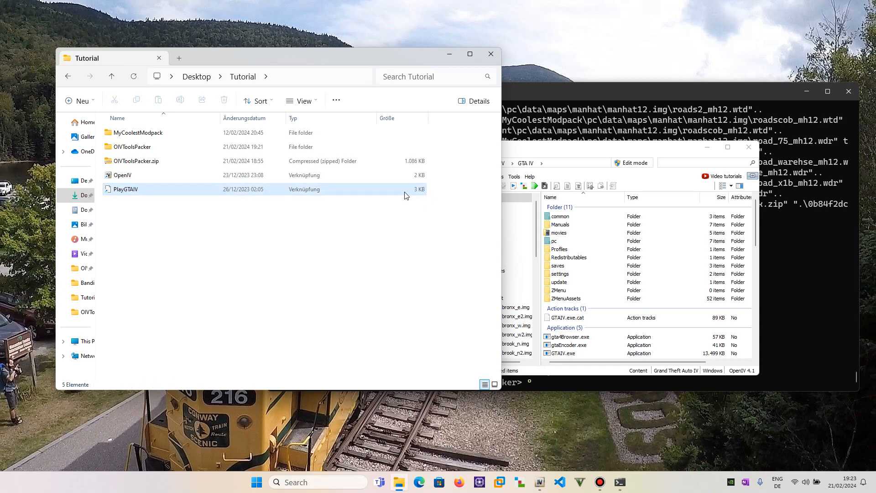
click(150, 192)
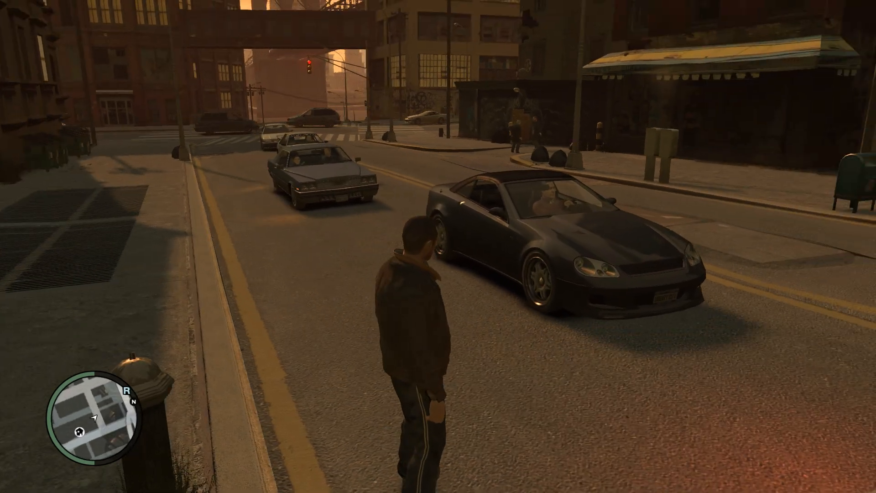
key(w)
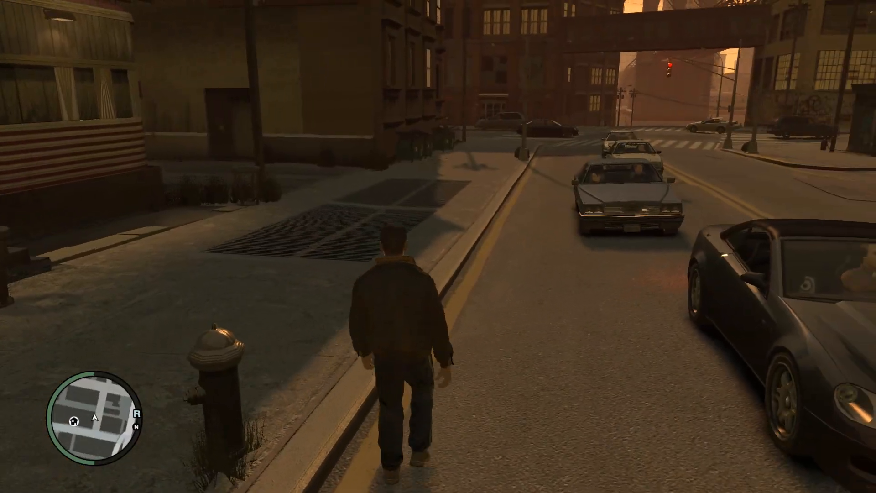
key(shift)
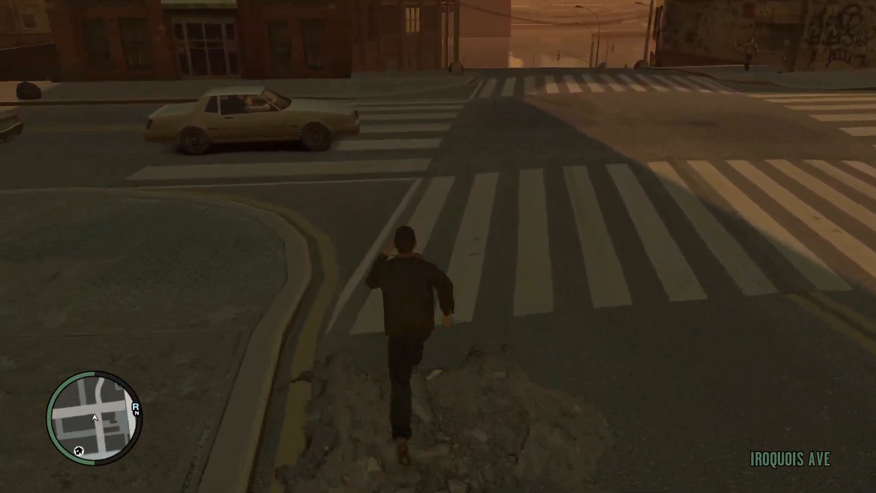
key(w)
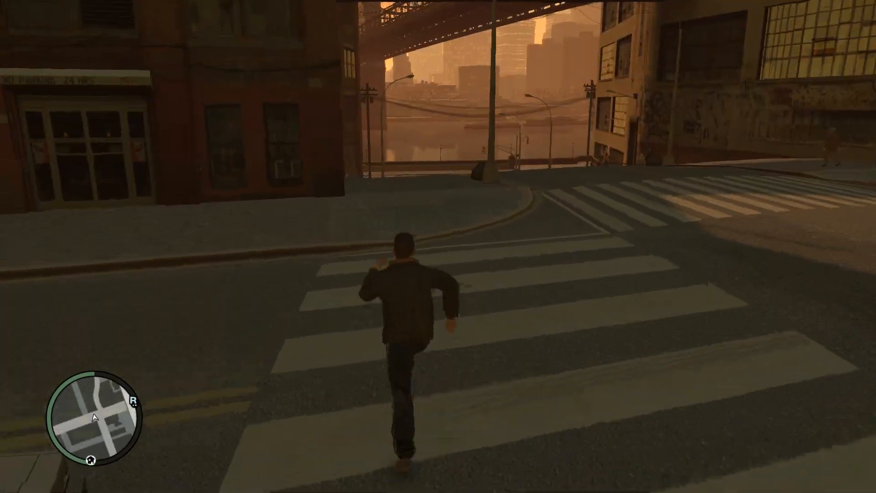
key(w)
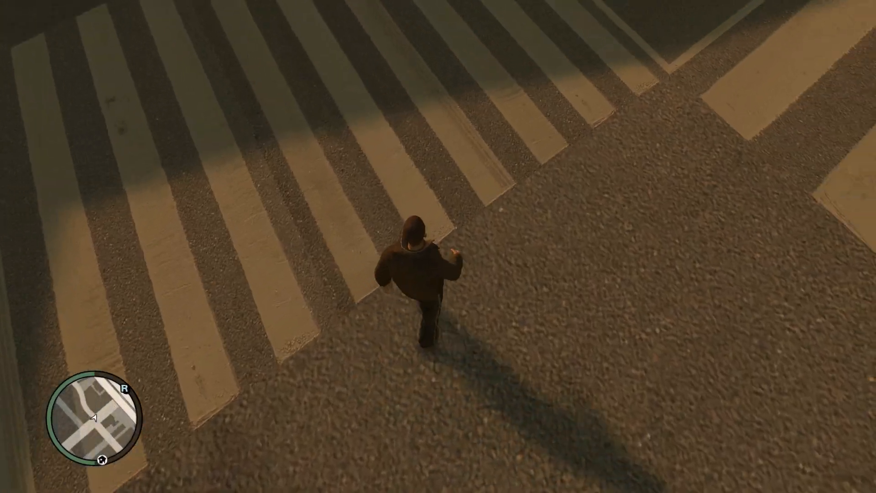
key(w)
key(w)
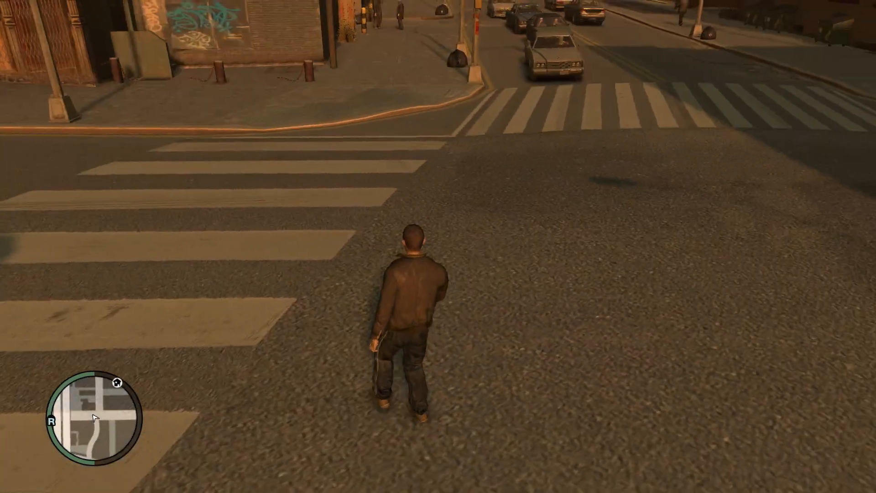
key(w)
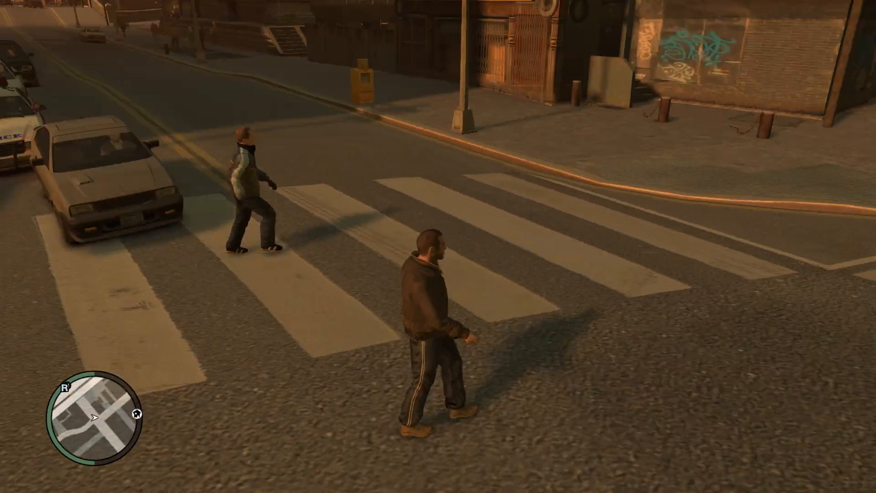
key(w)
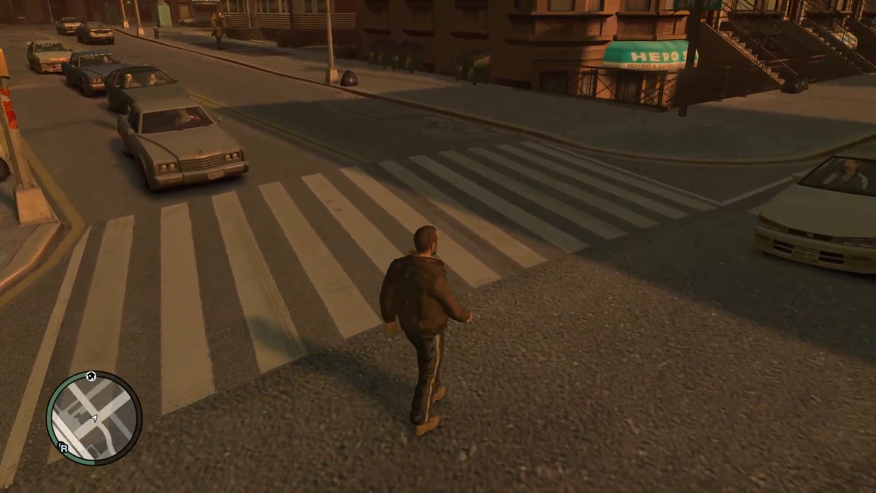
key(w)
key(w)
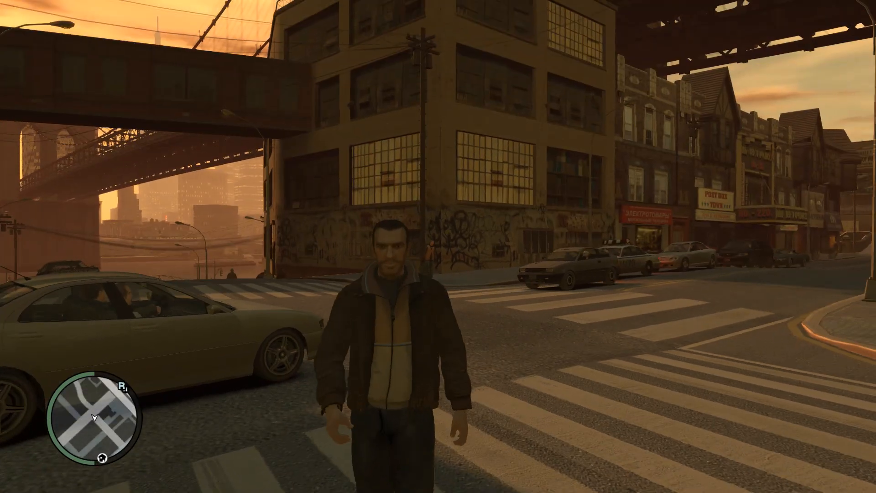
key(d)
key(w)
key(a)
key(s)
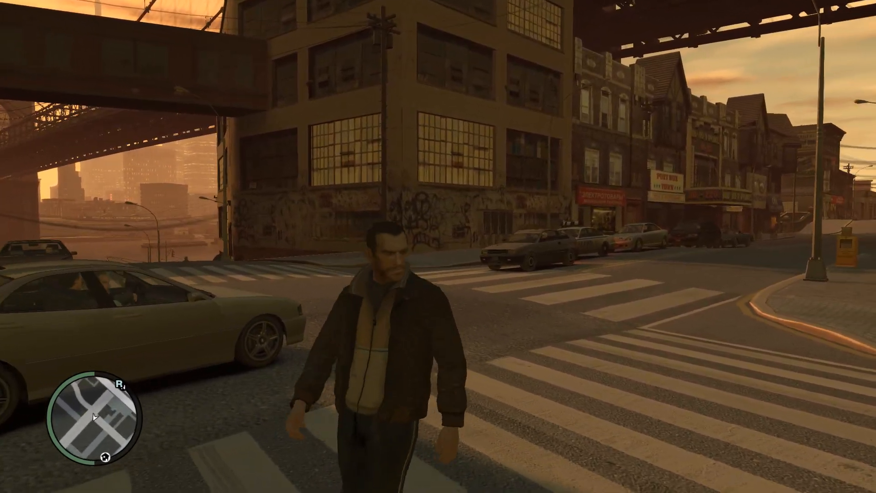
key(d)
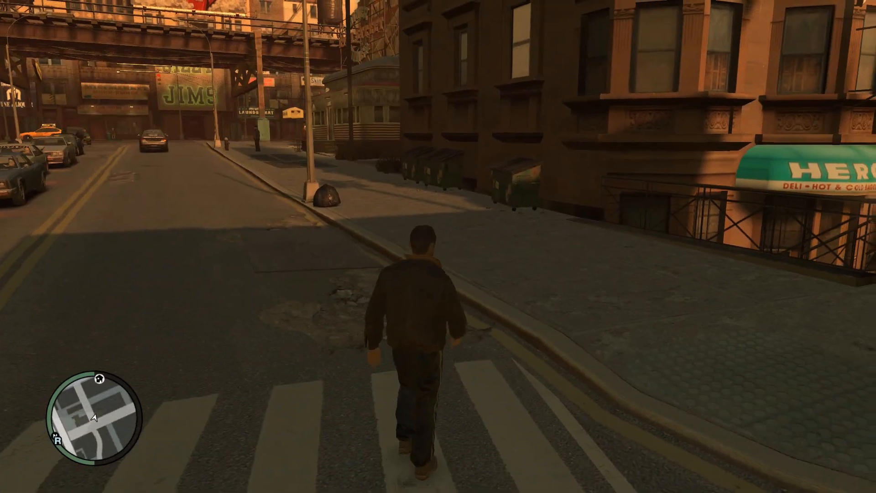
key(d)
key(s)
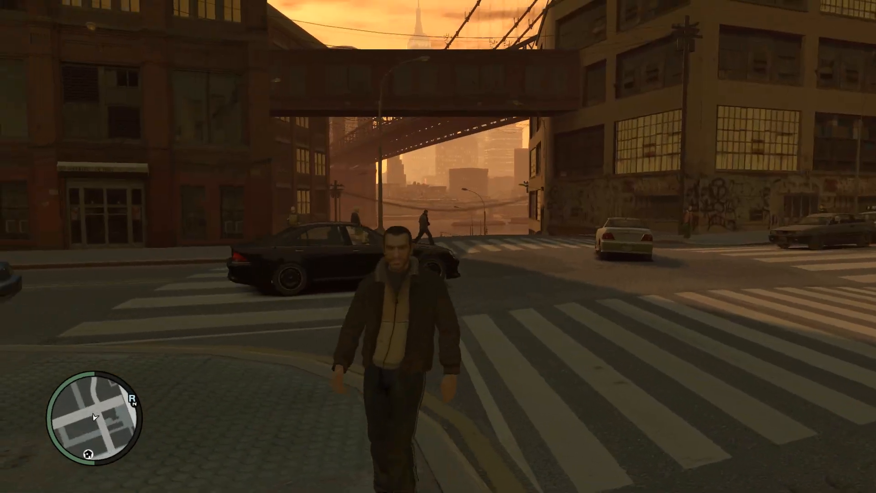
key(s)
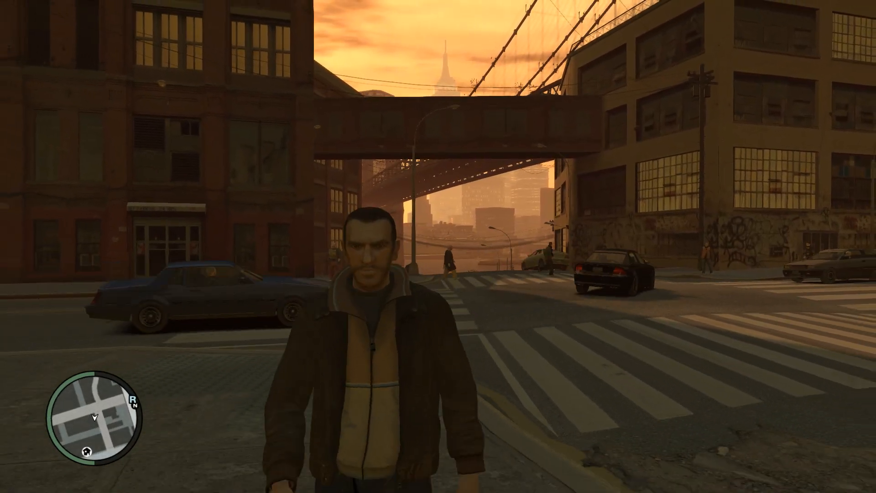